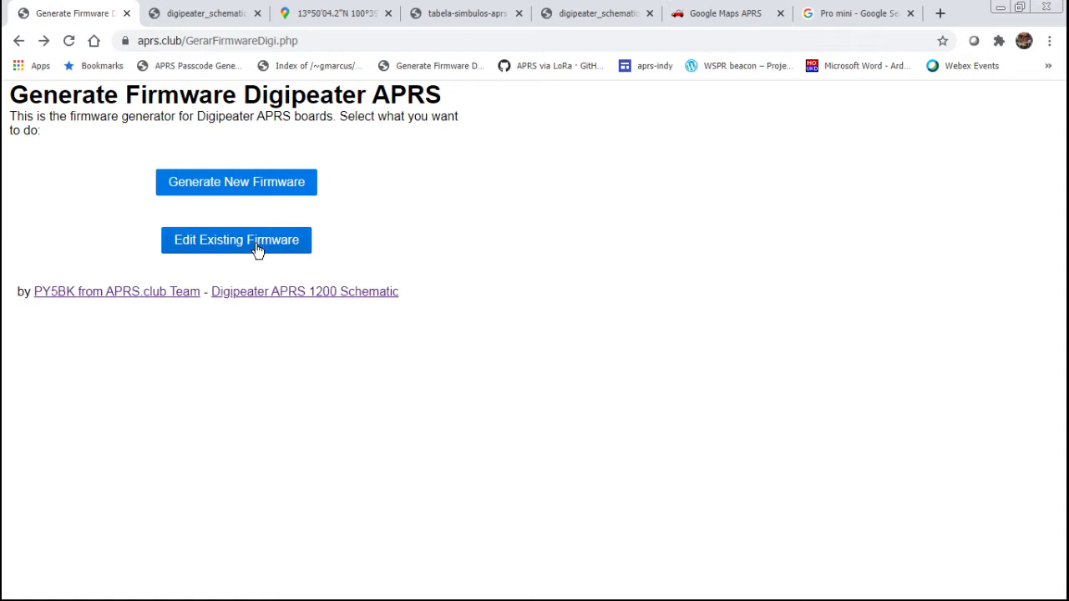
# - Open the existing firmware configuration for editing by uploading HS1IFU-15.json from the HS1IFU-15 folder
pyautogui.click(259, 251)
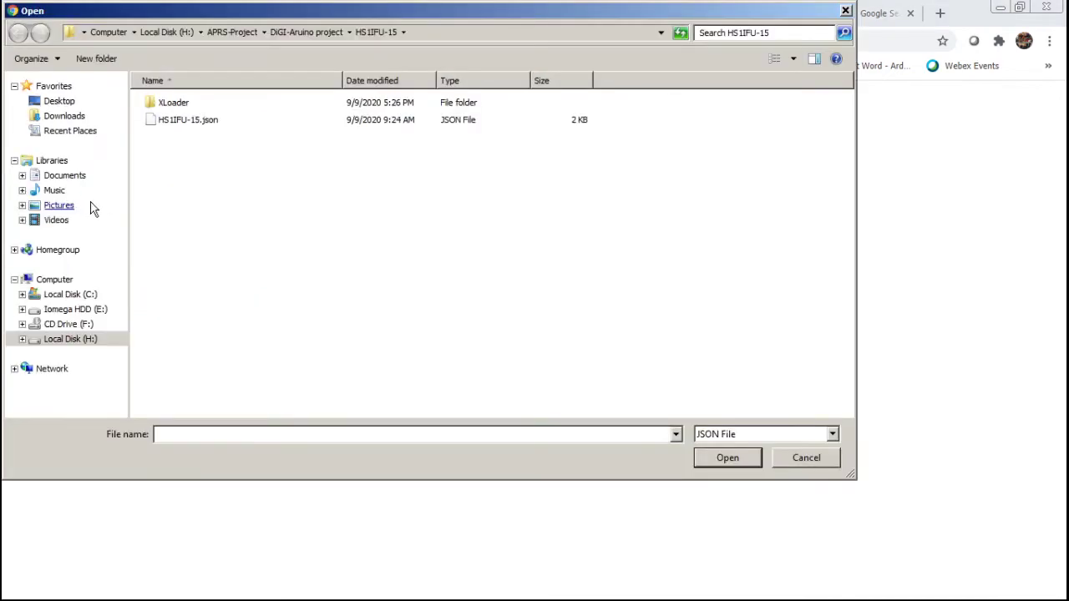
pyautogui.click(193, 121)
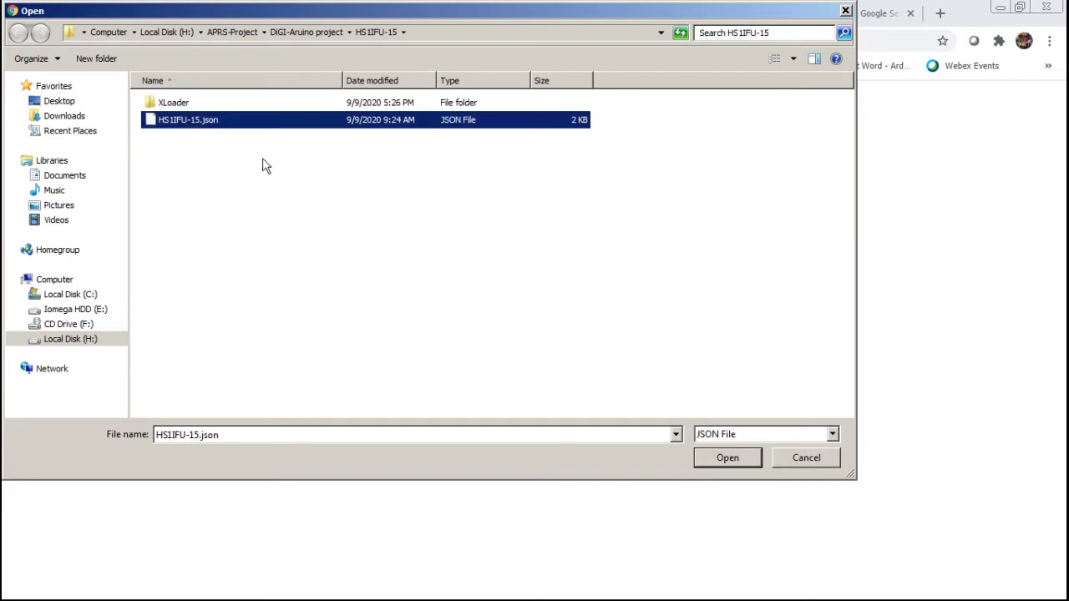
pyautogui.click(716, 460)
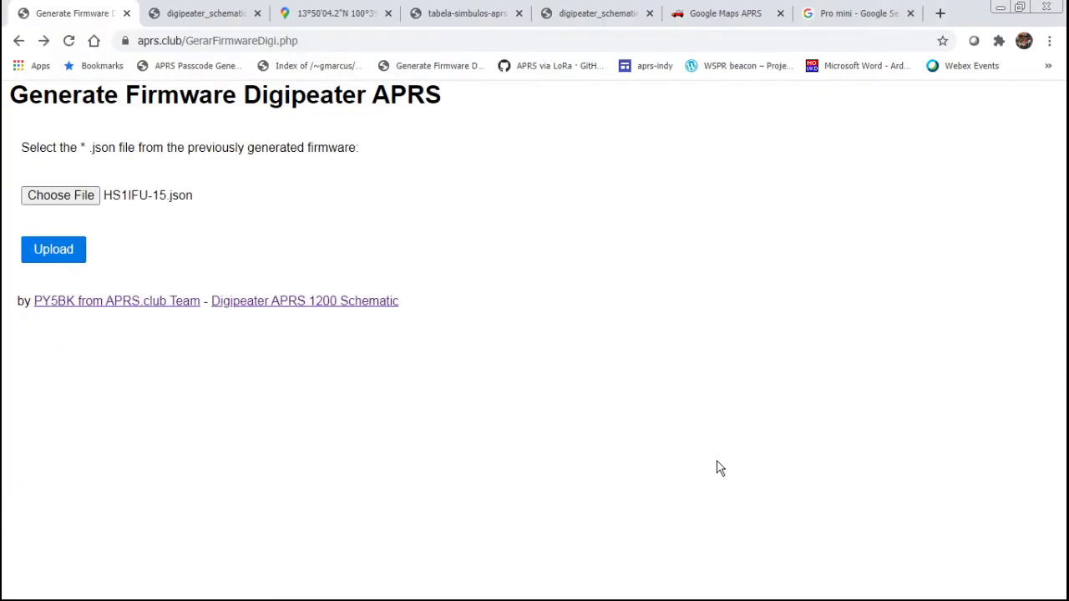
pyautogui.click(44, 253)
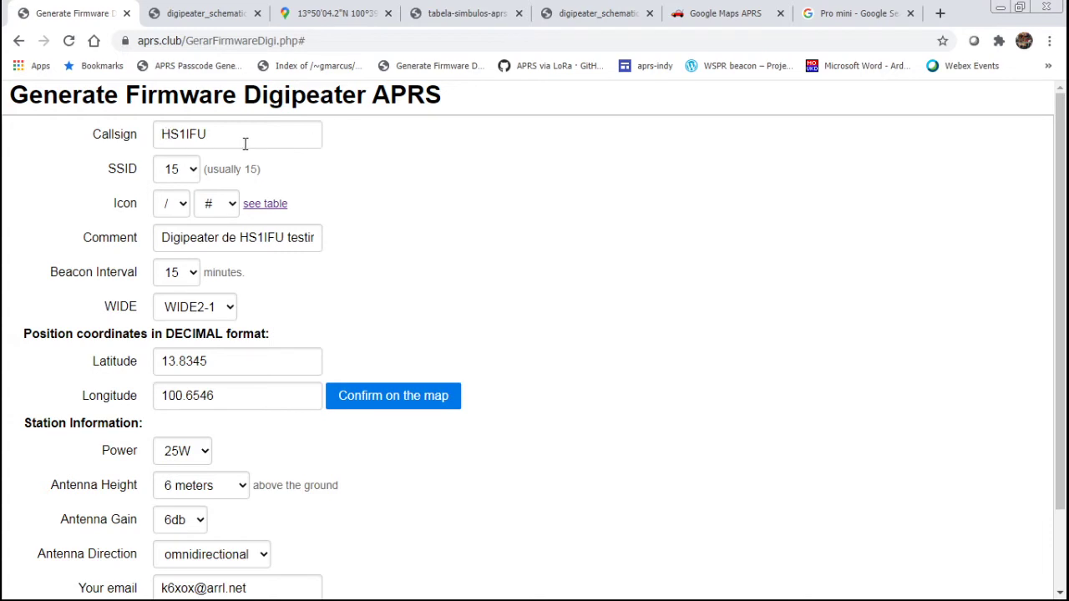
# - Review the callsign and the SSID options, and consult the APRS symbol table for the icon codes
pyautogui.doubleClick(219, 133)
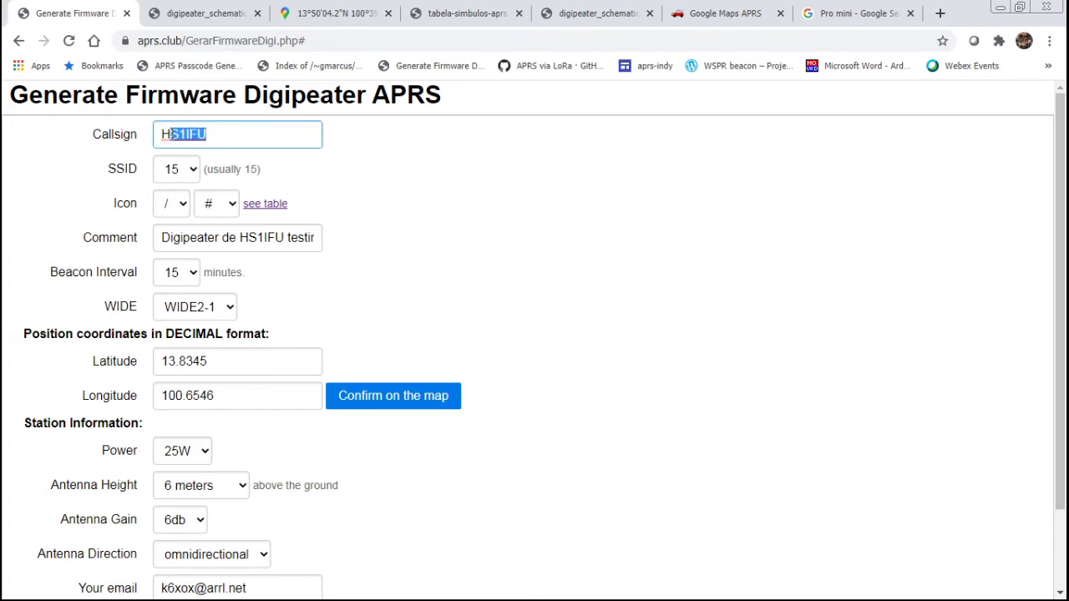
pyautogui.click(464, 180)
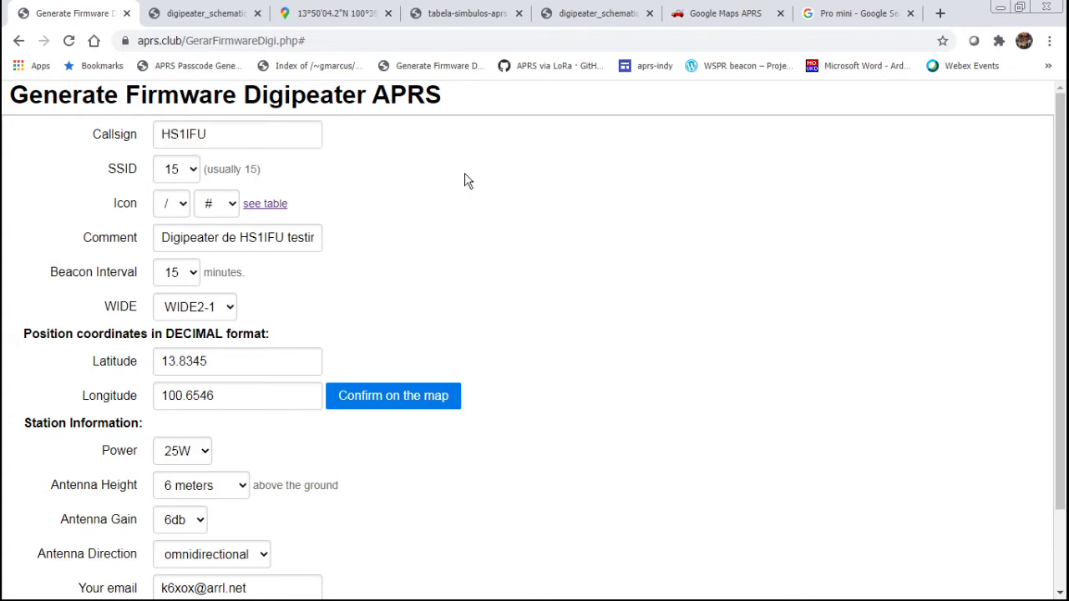
pyautogui.click(192, 169)
pyautogui.click(192, 169)
pyautogui.click(193, 172)
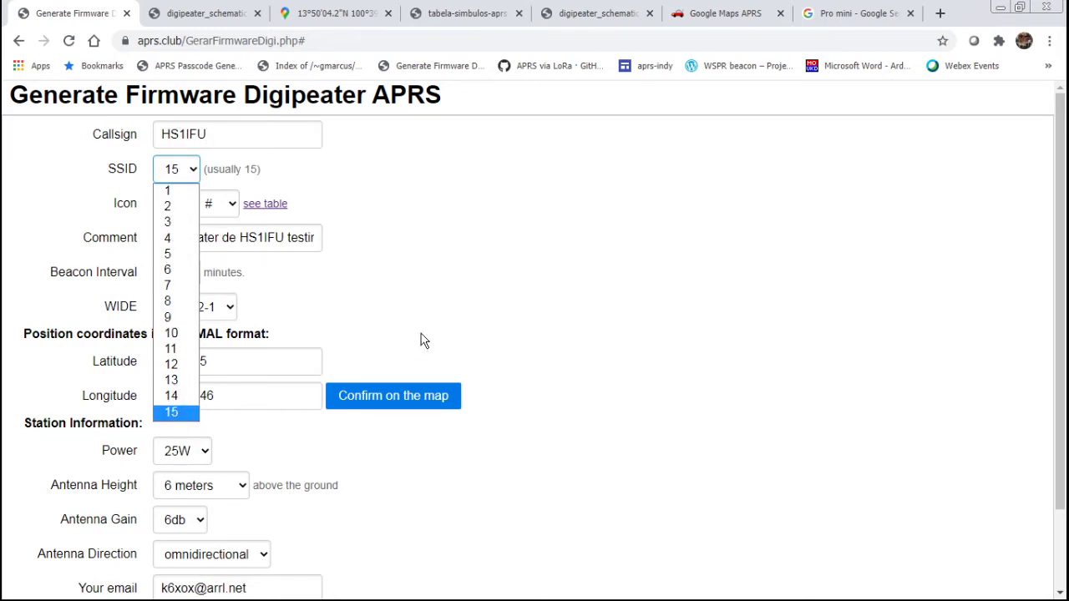
pyautogui.click(441, 317)
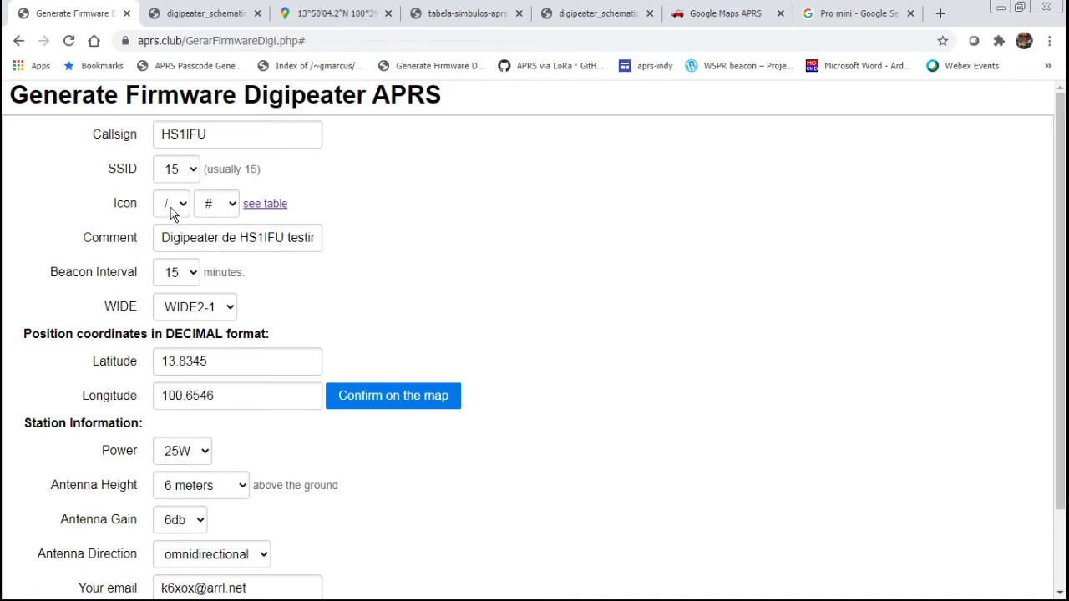
pyautogui.click(483, 15)
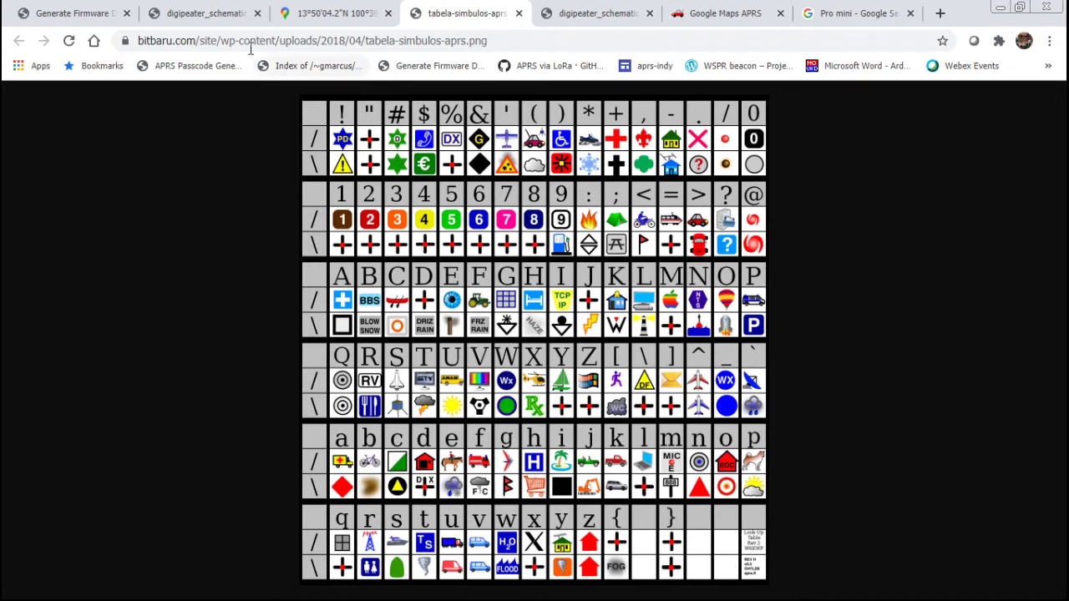
pyautogui.click(87, 15)
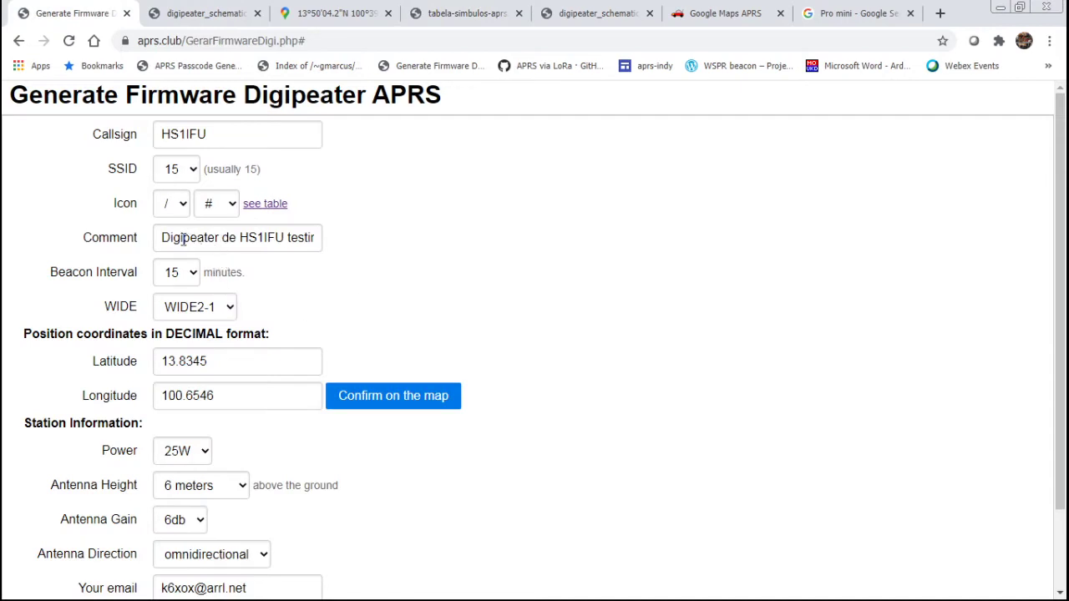
# - Remove the word "de" from the digipeater comment
pyautogui.moveTo(159, 238); pyautogui.dragTo(136, 242)
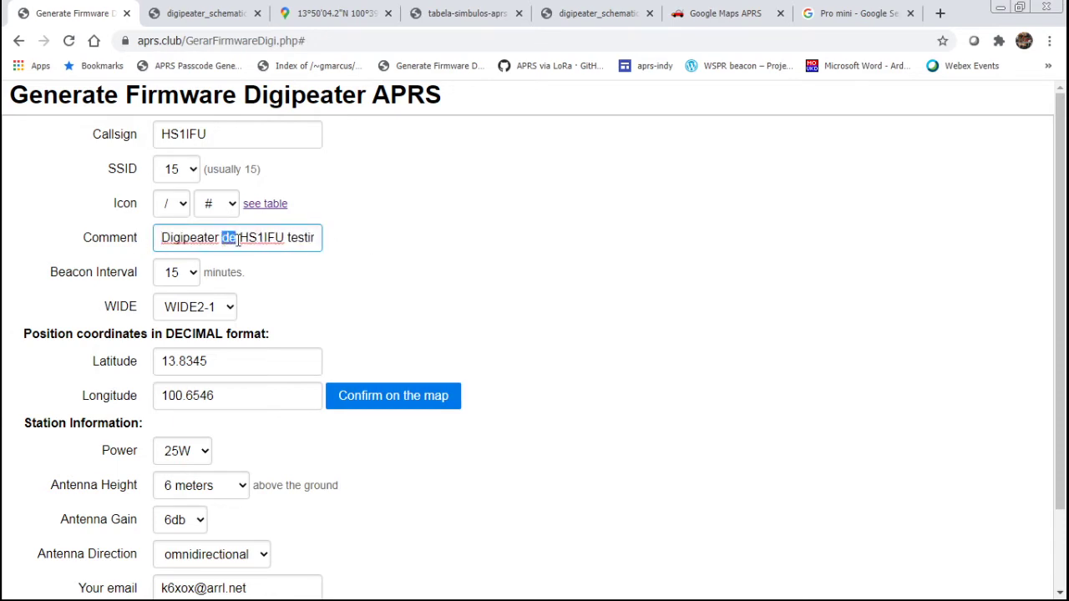
pyautogui.press('BackSpace')
pyautogui.click(298, 288)
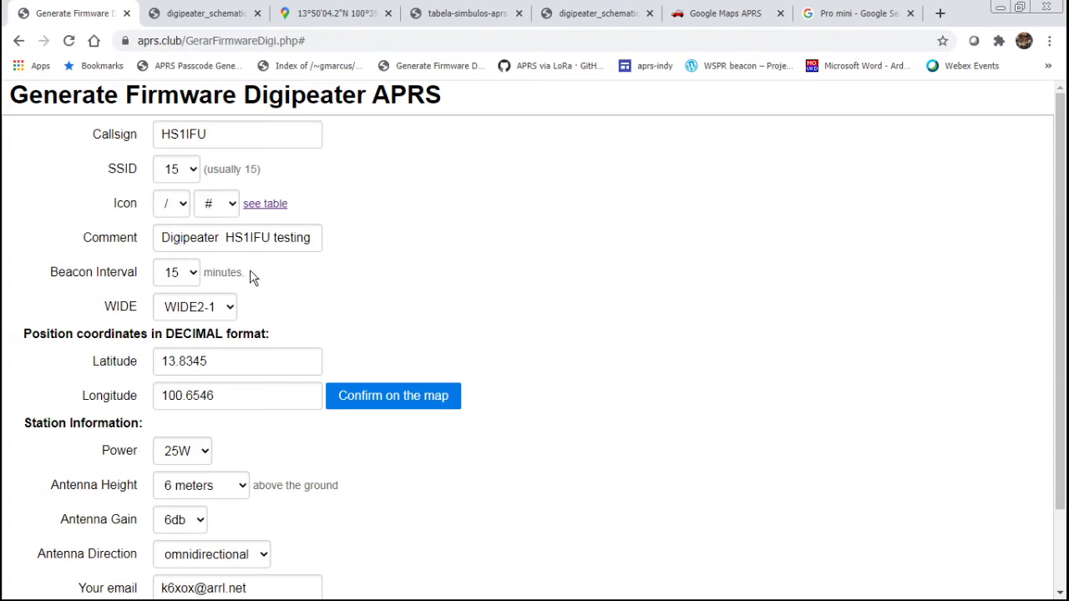
# - Set the beacon interval to 10 minutes and review the available WIDE path options
pyautogui.click(194, 278)
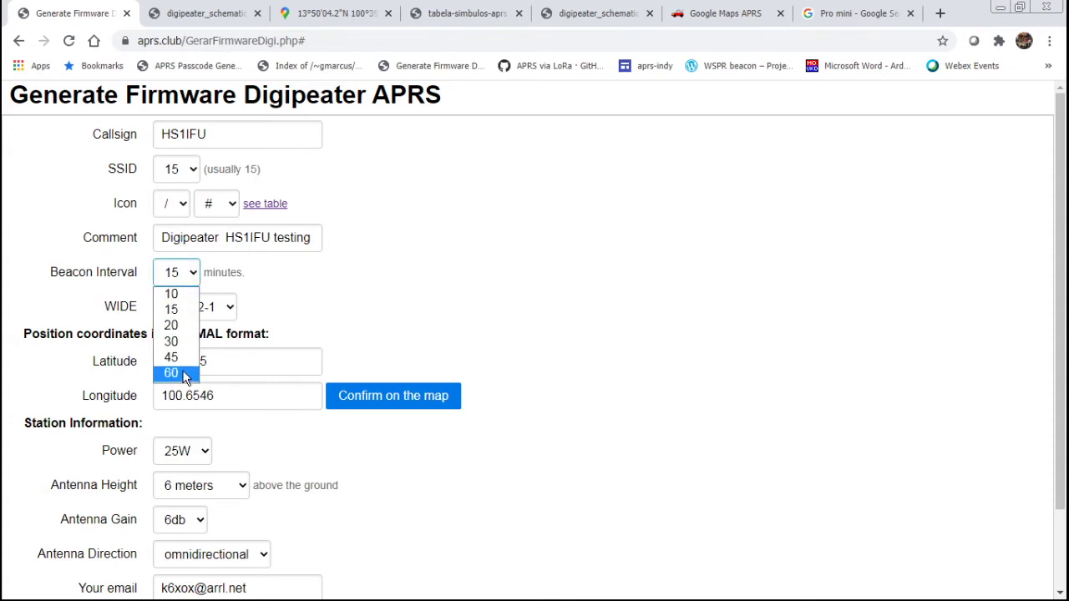
pyautogui.click(172, 295)
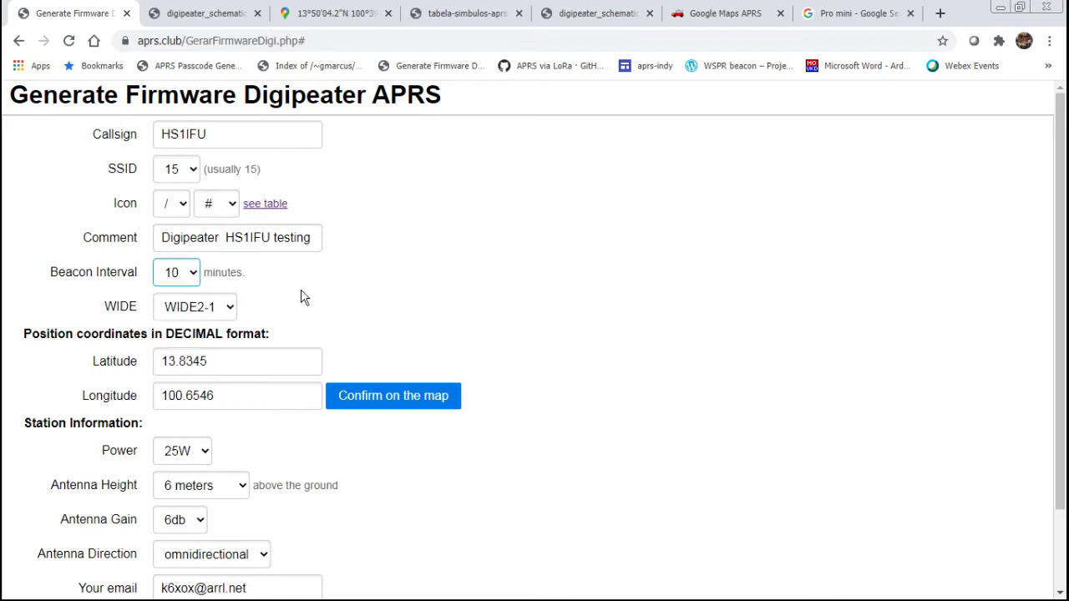
pyautogui.click(176, 313)
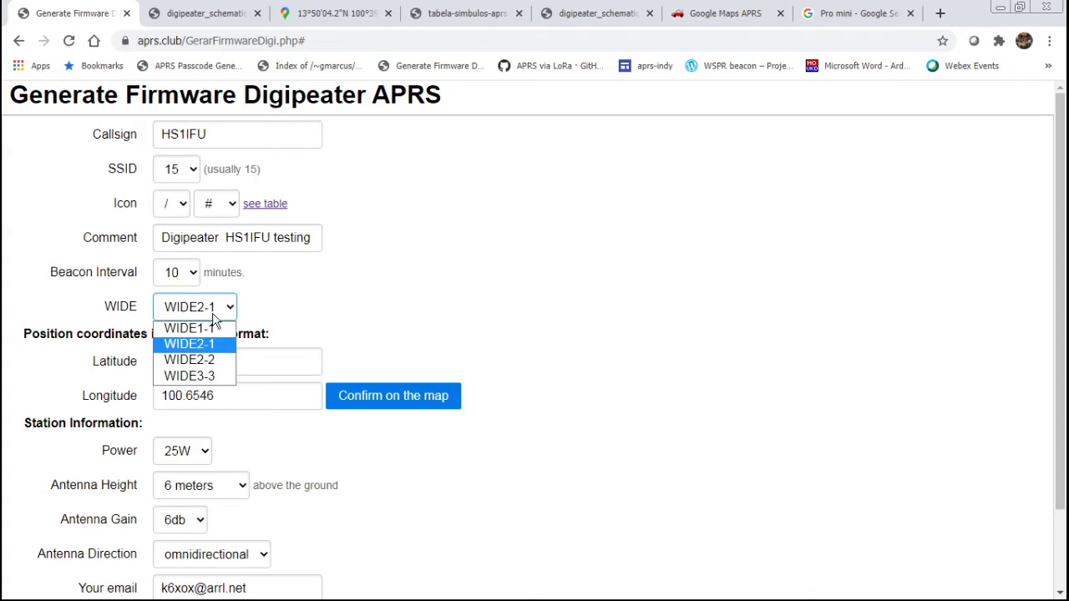
pyautogui.click(367, 299)
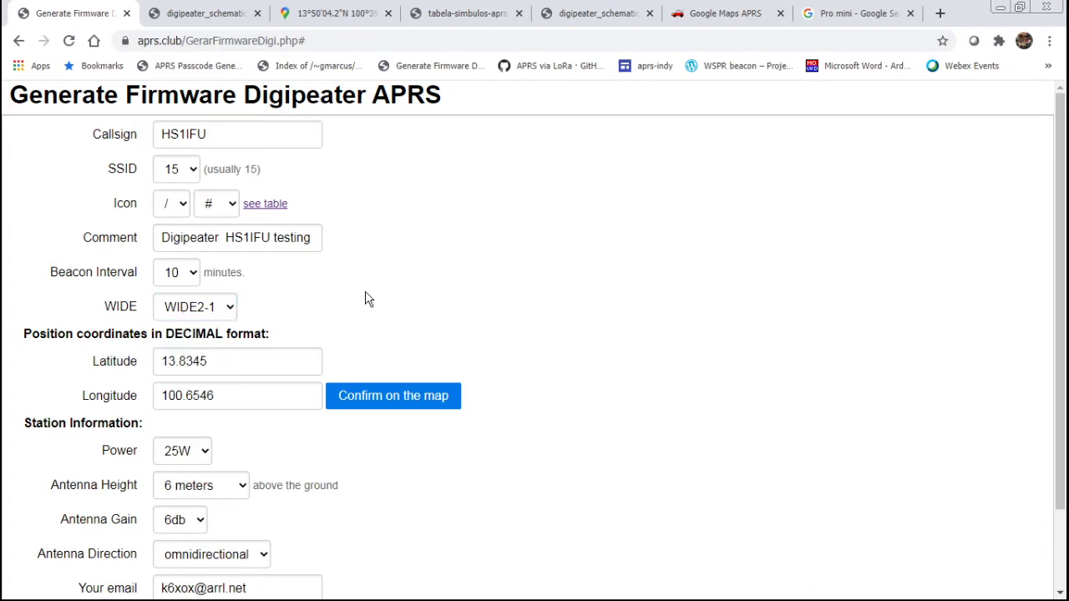
pyautogui.click(221, 368)
pyautogui.click(224, 387)
pyautogui.click(224, 363)
pyautogui.click(223, 386)
pyautogui.click(225, 372)
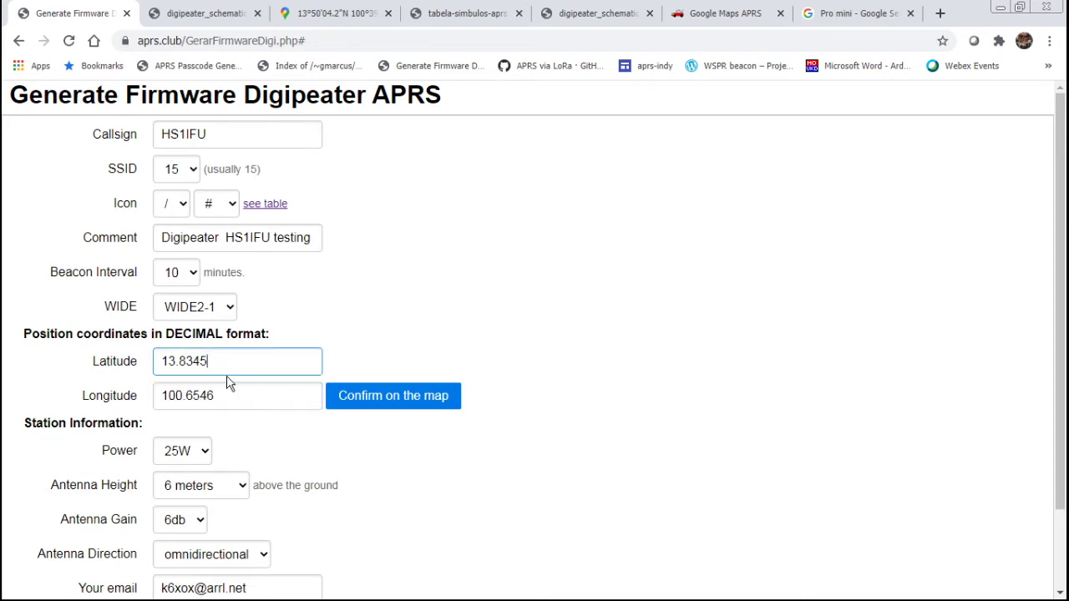
# - Switch to the aprs.fi map and save its preferences with the coordinate format set to Decimal degrees
pyautogui.click(735, 21)
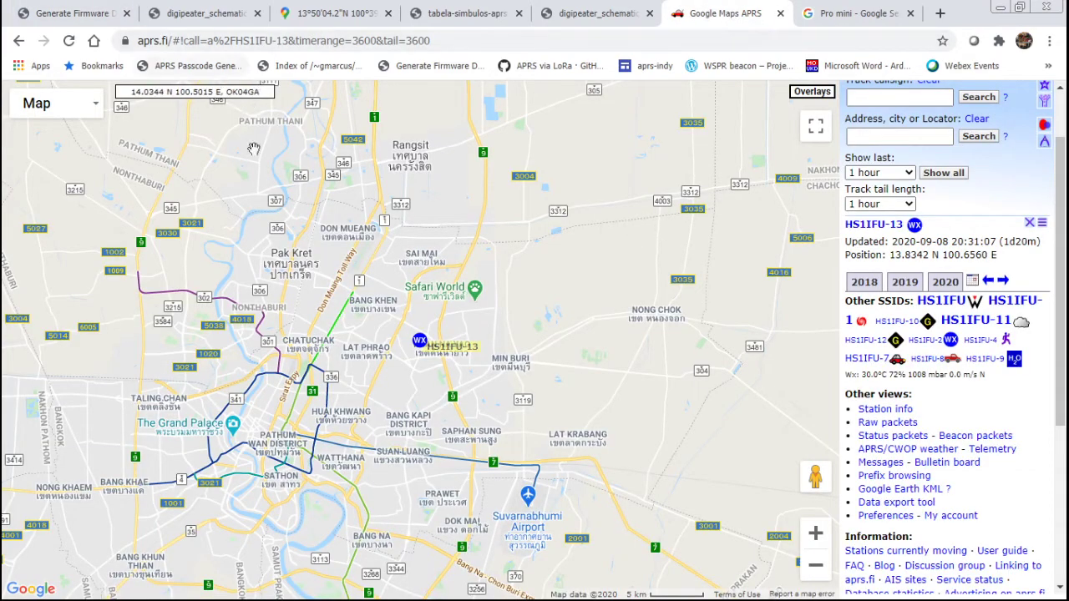
pyautogui.click(885, 517)
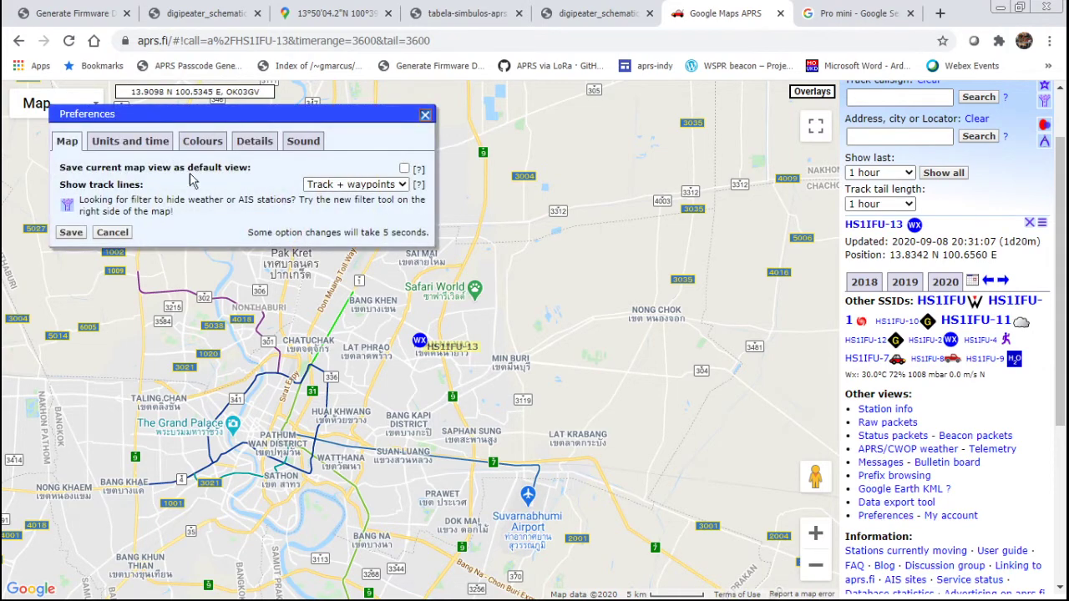
pyautogui.click(127, 143)
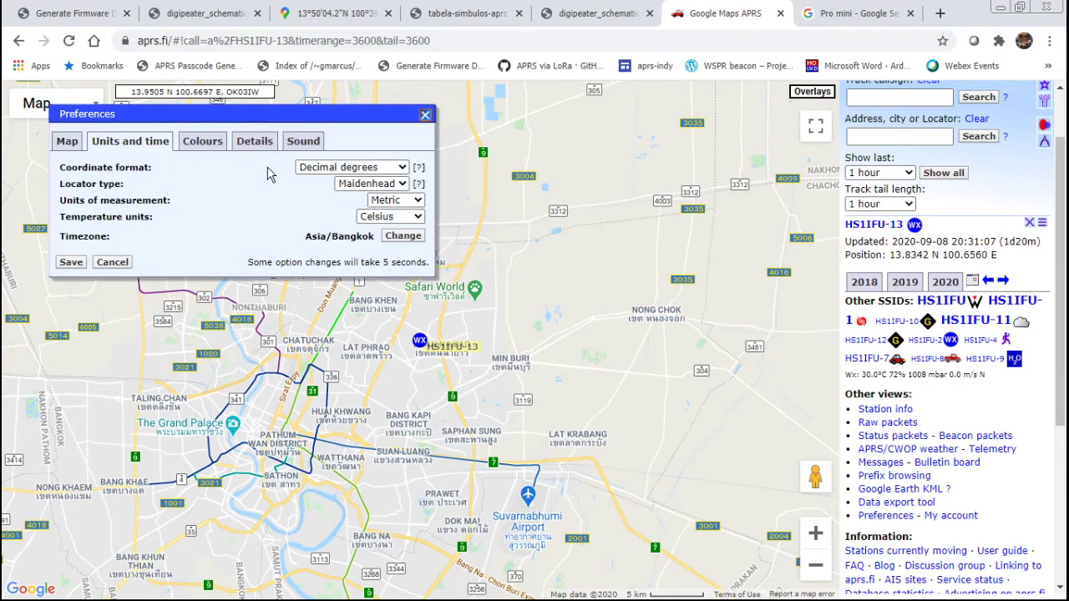
pyautogui.click(402, 169)
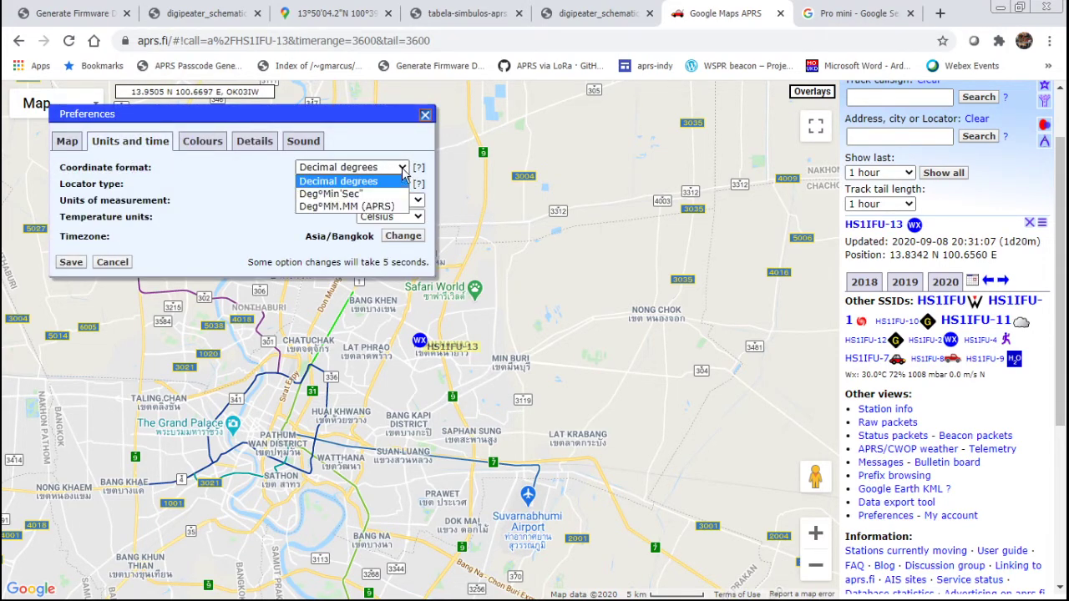
pyautogui.click(324, 183)
pyautogui.click(71, 262)
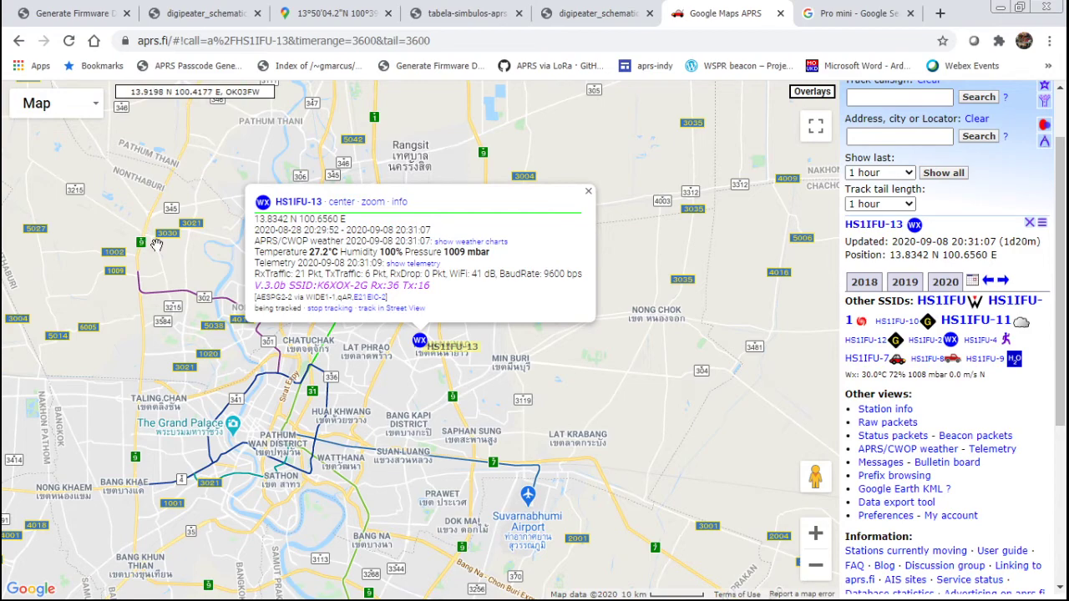
pyautogui.scroll(-3, 535, 313)
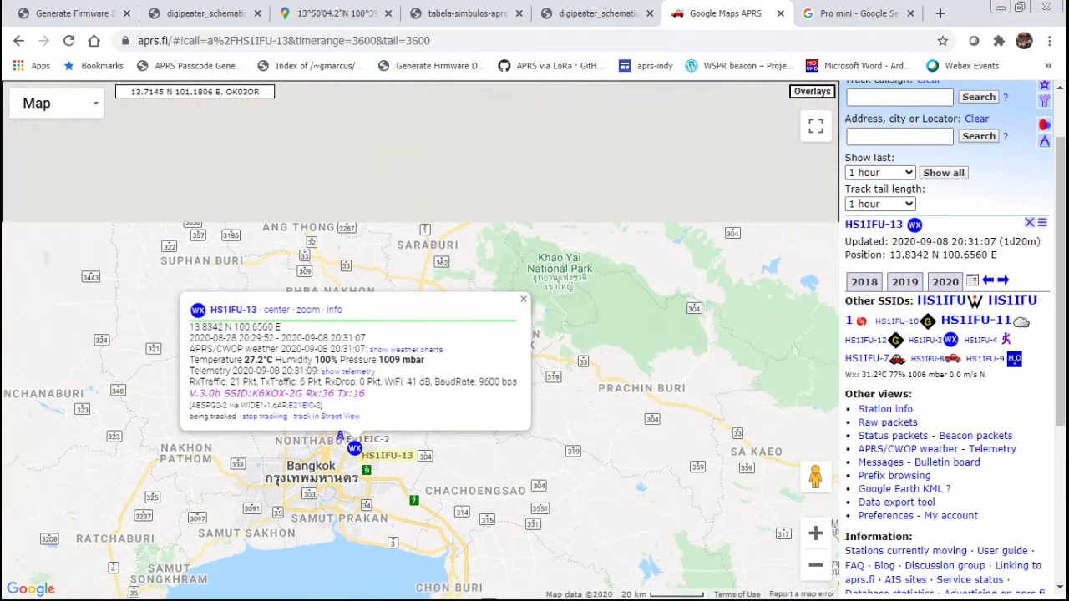
pyautogui.moveTo(318, 144); pyautogui.dragTo(531, 460)
pyautogui.scroll(-1, 434, 595)
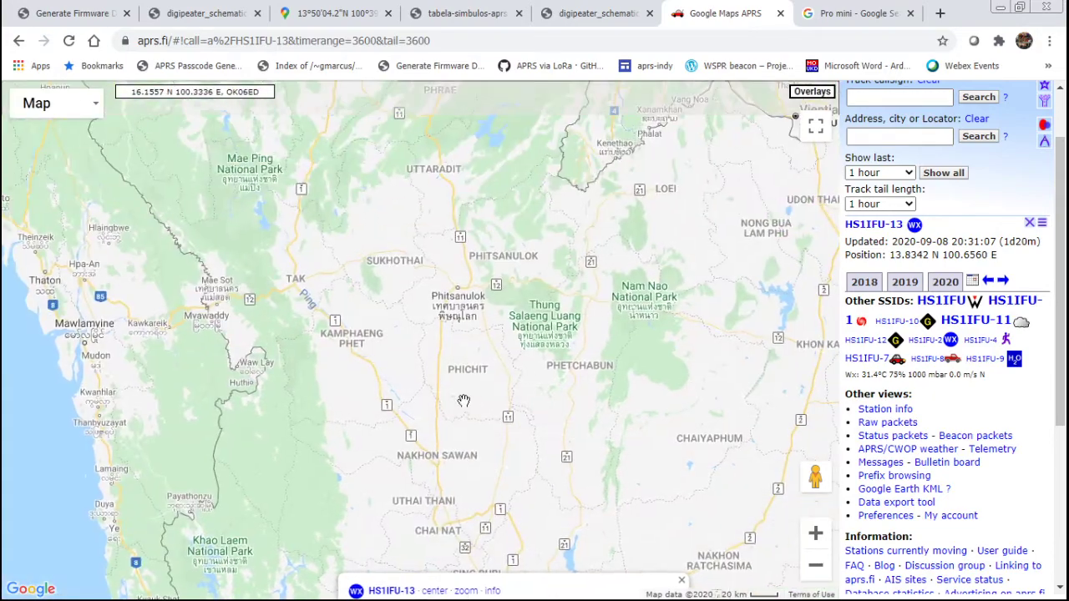
pyautogui.scroll(-1, 463, 401)
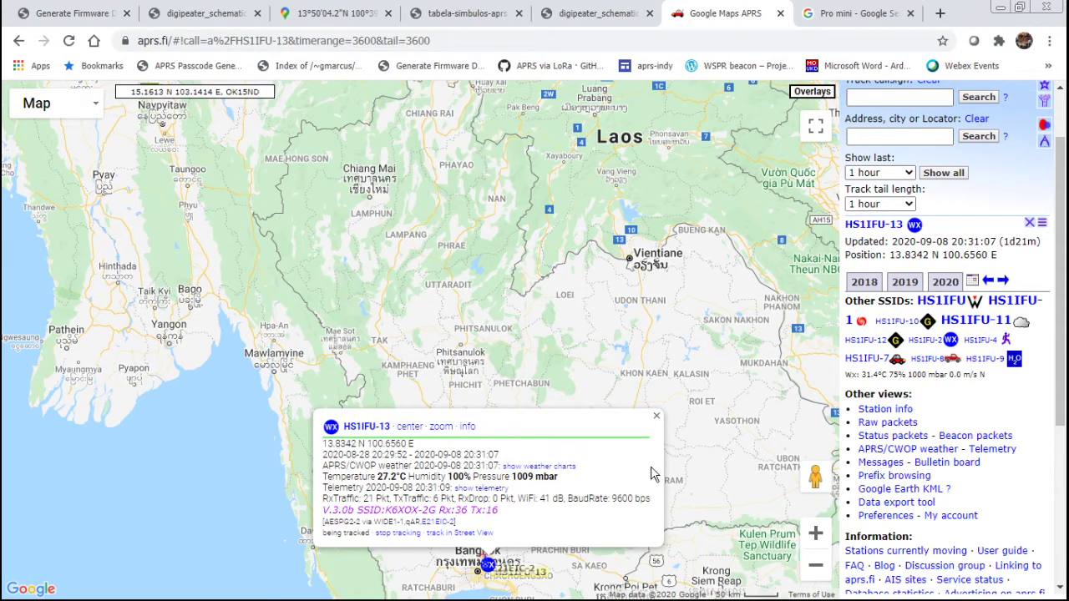
# - Return to the firmware generator form and review the station's power and antenna height options
pyautogui.click(67, 18)
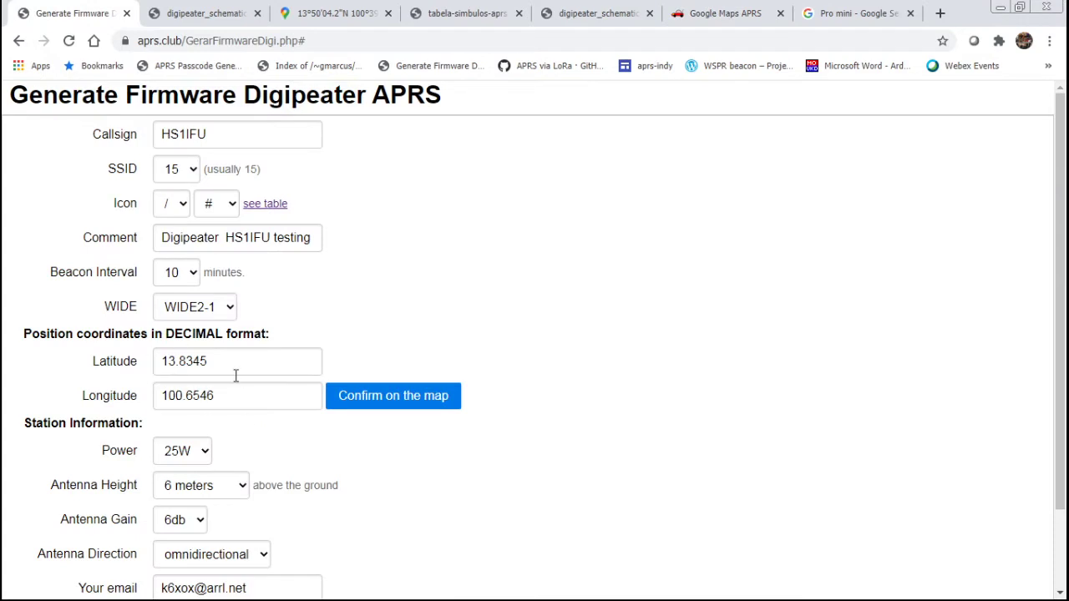
pyautogui.moveTo(585, 468); pyautogui.dragTo(575, 341)
pyautogui.scroll(-1, 574, 342)
pyautogui.click(533, 390)
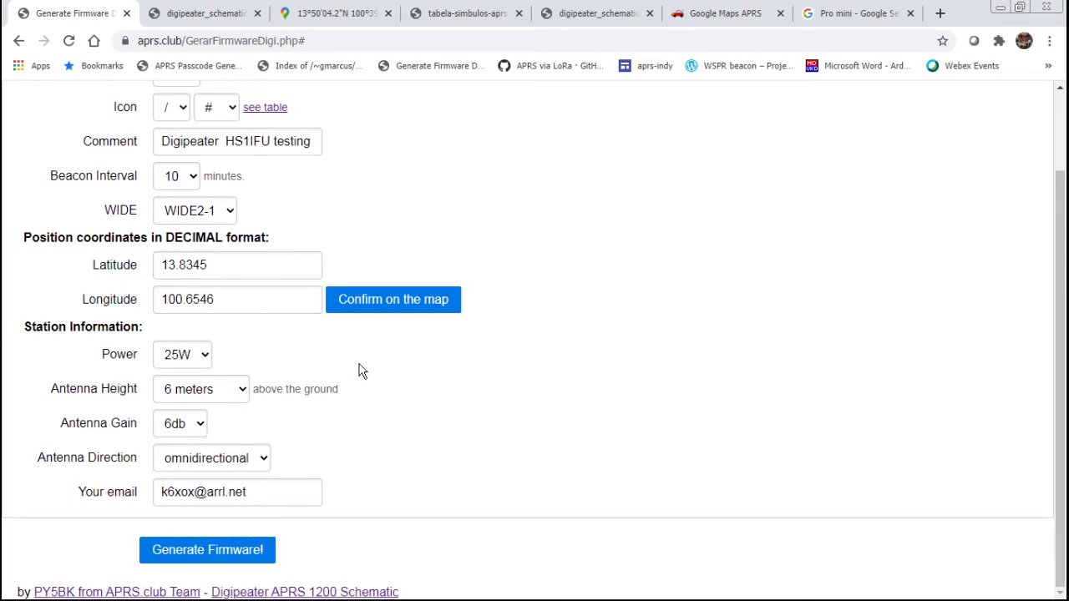
pyautogui.click(206, 359)
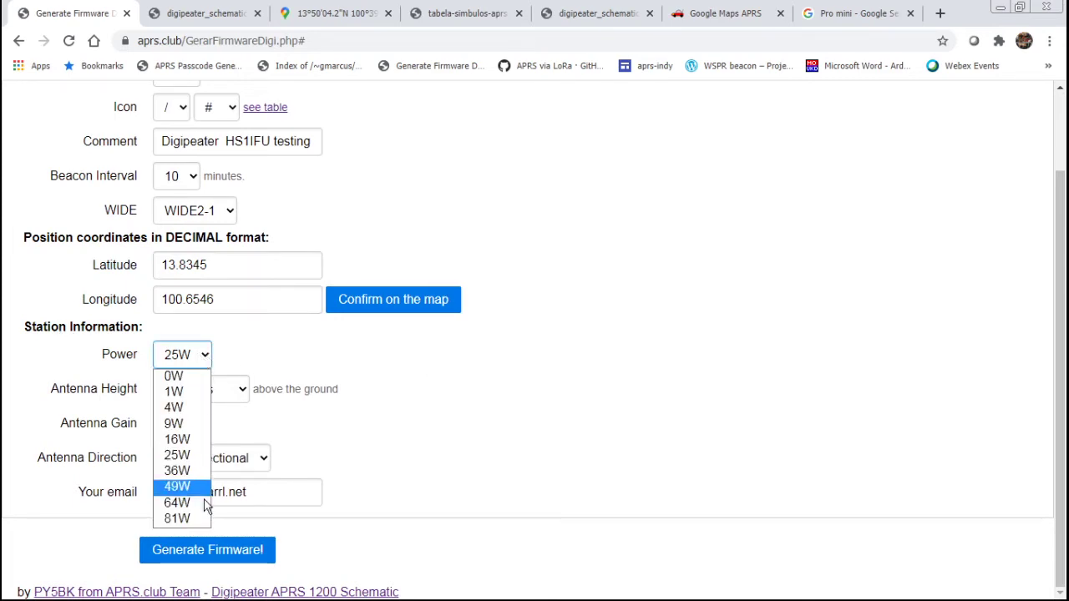
pyautogui.click(395, 429)
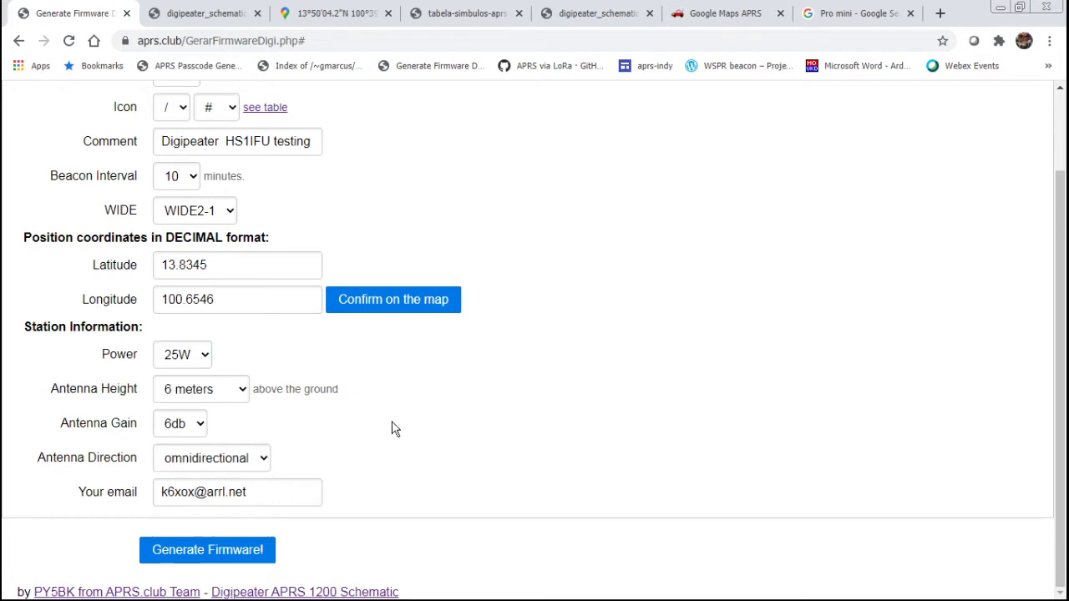
pyautogui.click(245, 394)
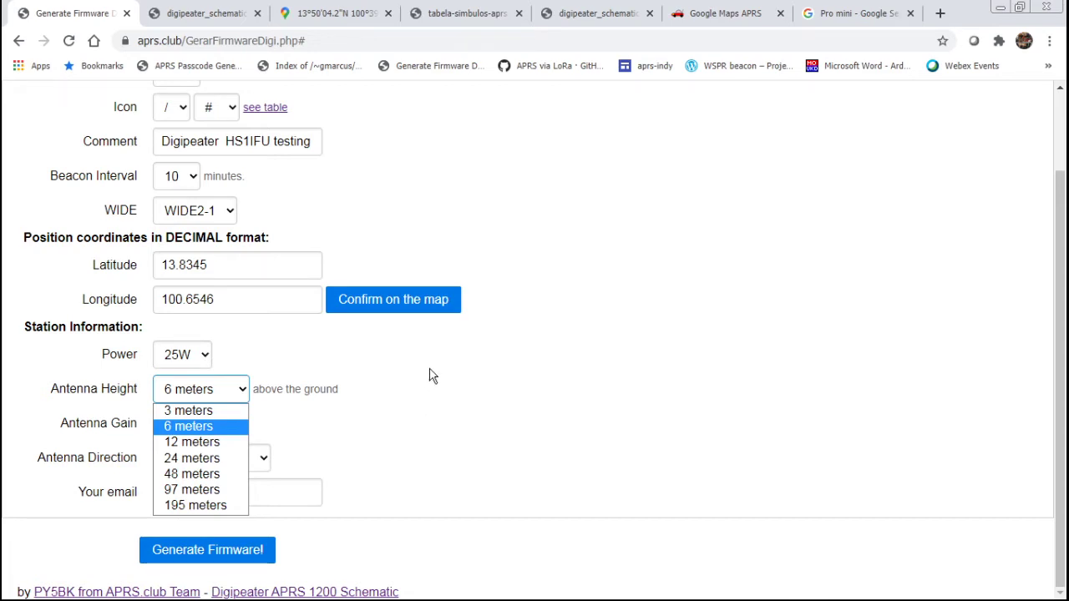
pyautogui.click(422, 429)
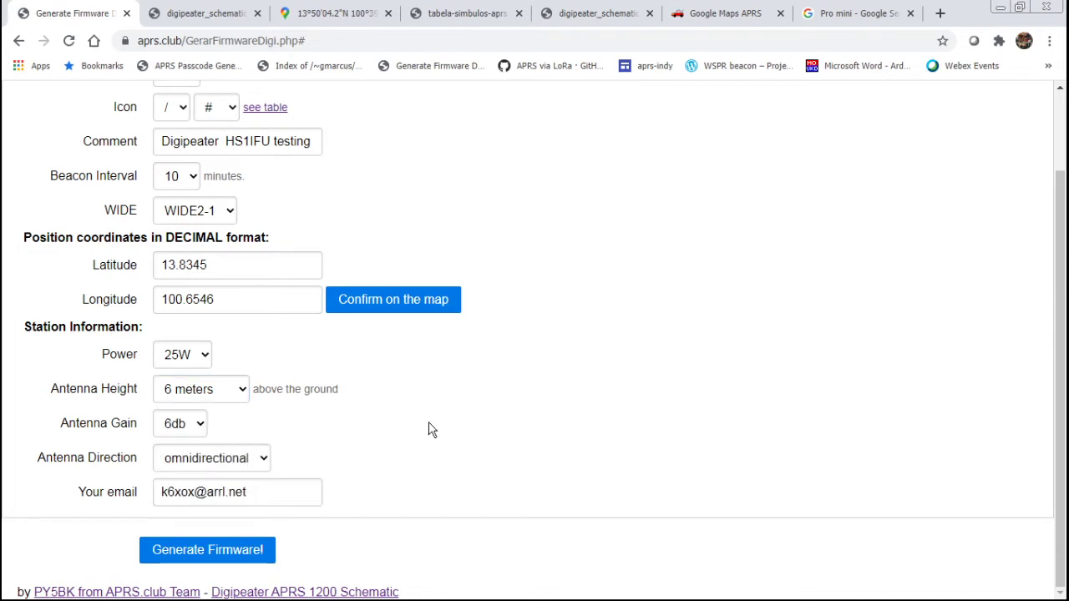
# - Set the antenna gain to 0db and review the antenna direction options
pyautogui.click(200, 426)
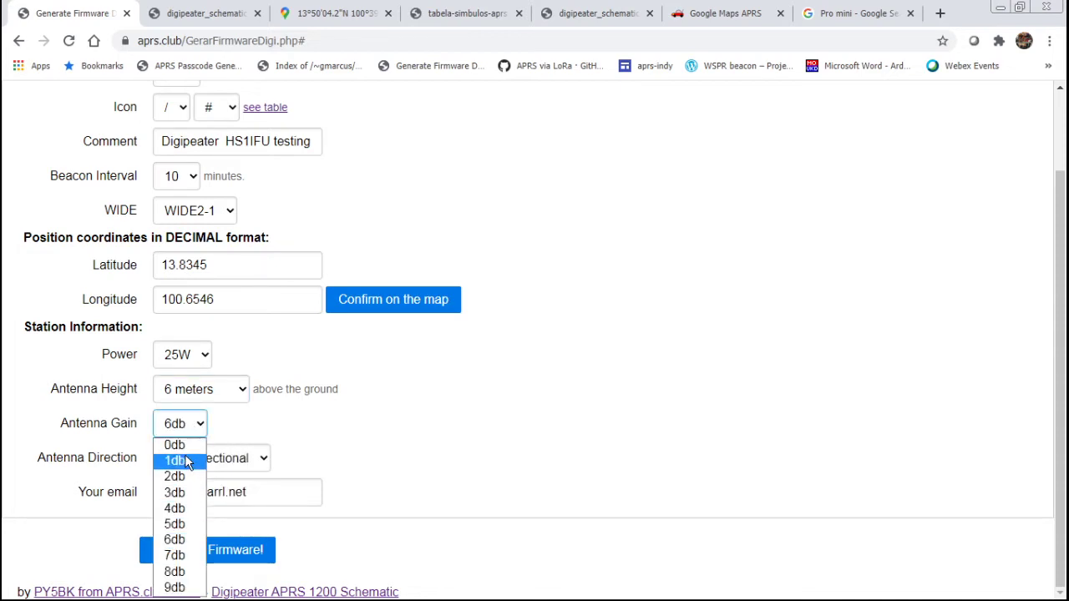
pyautogui.click(184, 444)
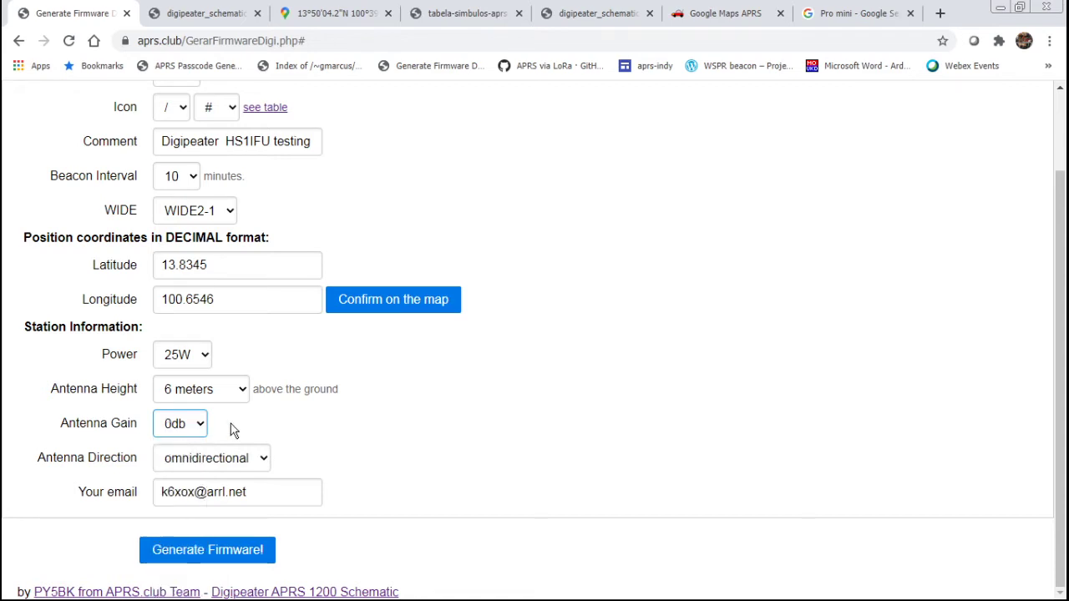
pyautogui.click(264, 457)
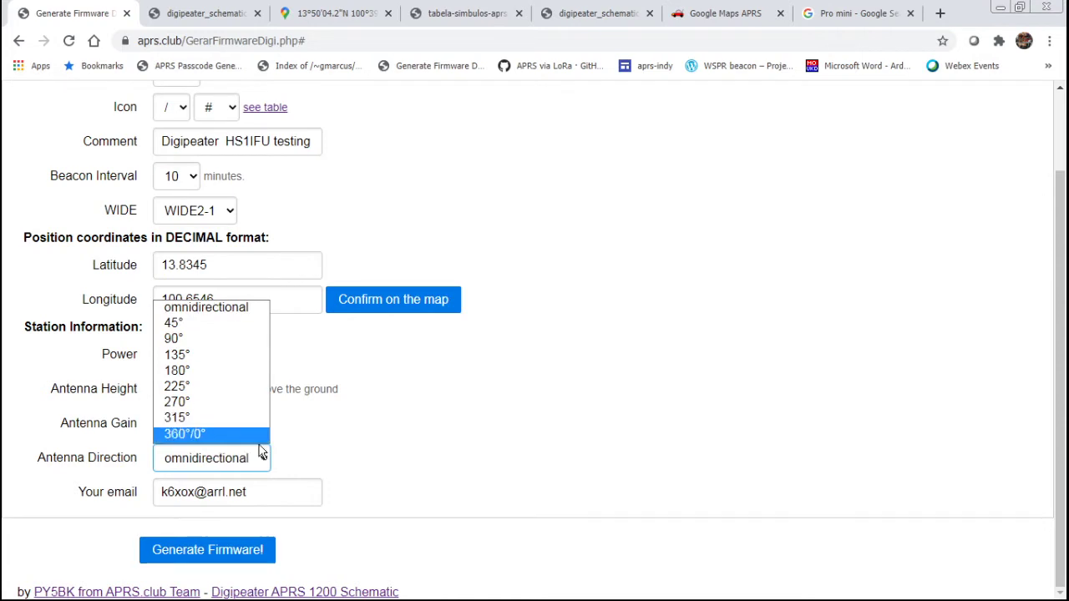
pyautogui.click(409, 449)
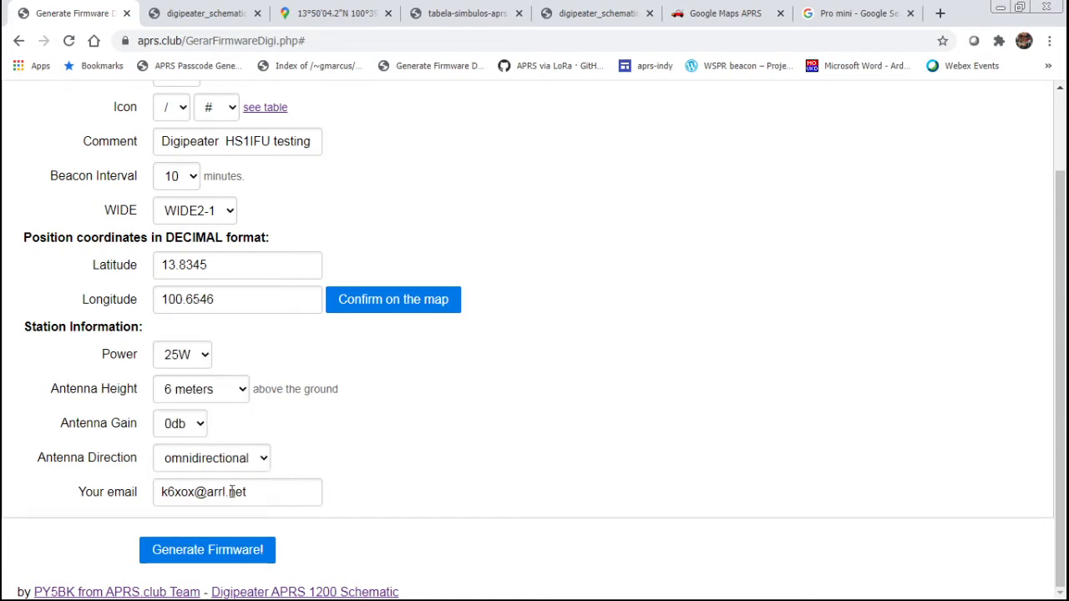
# - Generate the firmware, and open the HS1IFU-15 folder under APRS-Project\DiGI-Aruino project on Local Disk (H:) in the file explorer
pyautogui.click(234, 549)
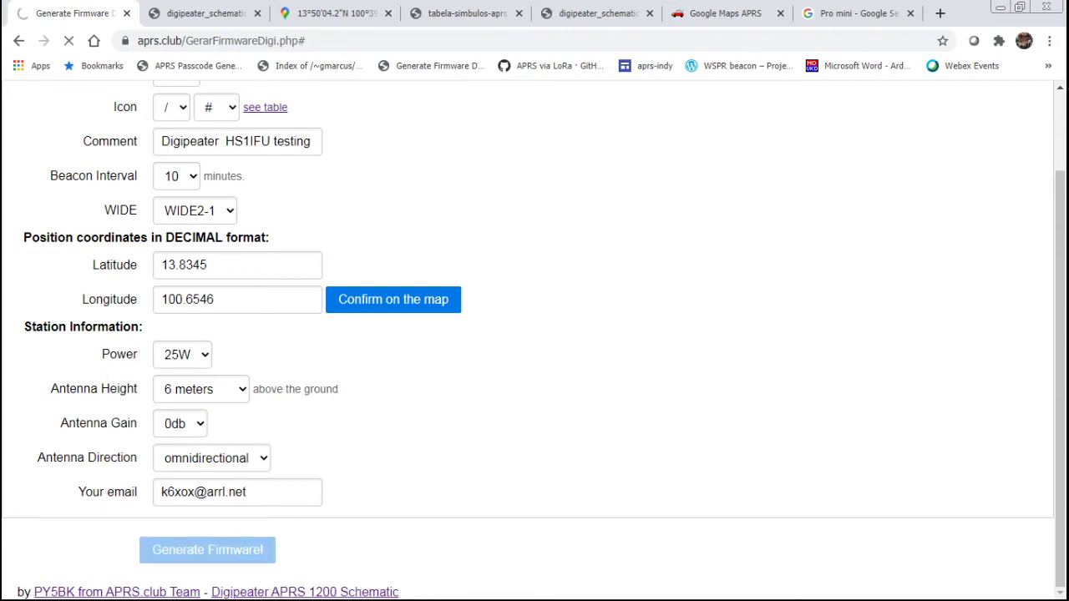
pyautogui.hotkey('alt', 'Tab')
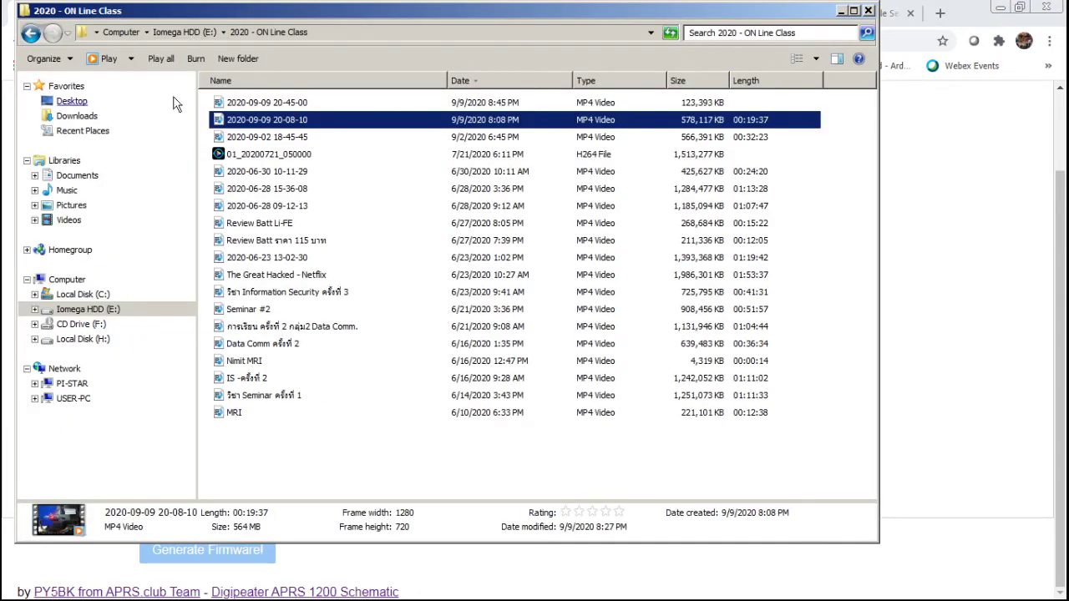
pyautogui.click(79, 339)
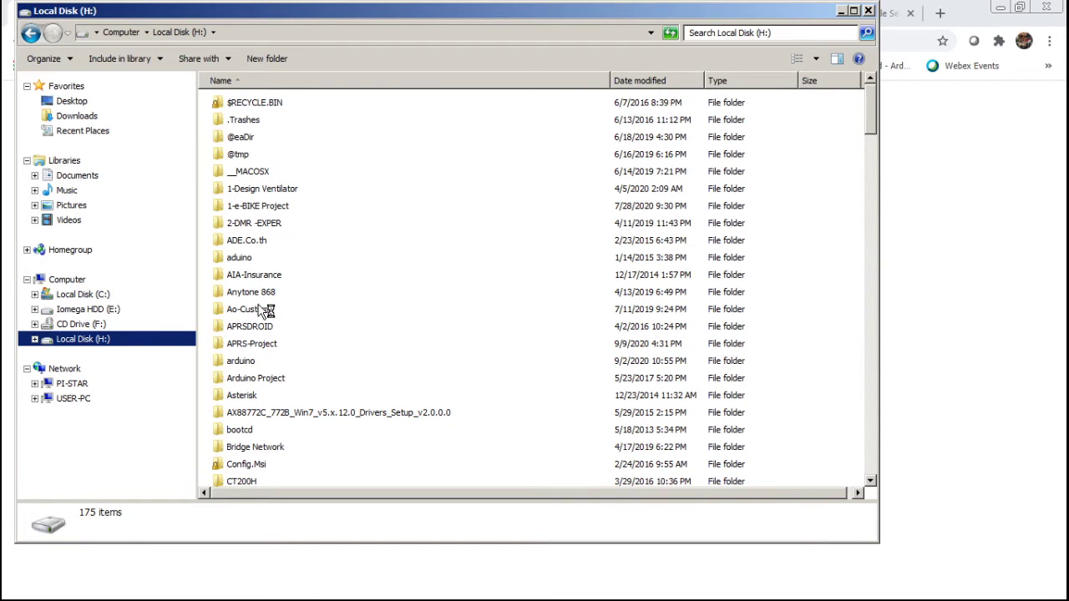
pyautogui.click(271, 345)
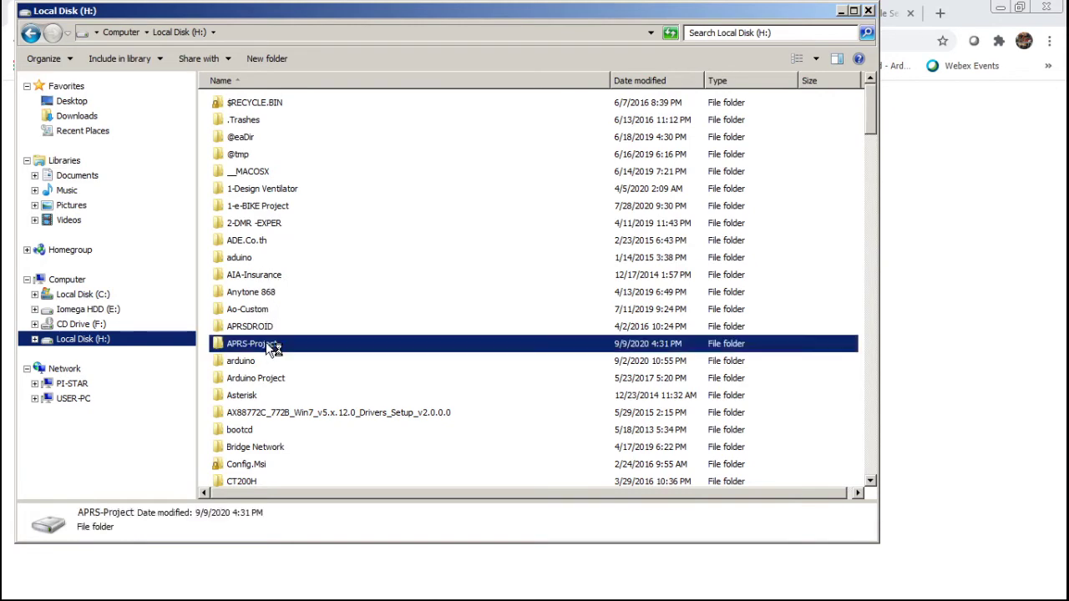
pyautogui.doubleClick(269, 344)
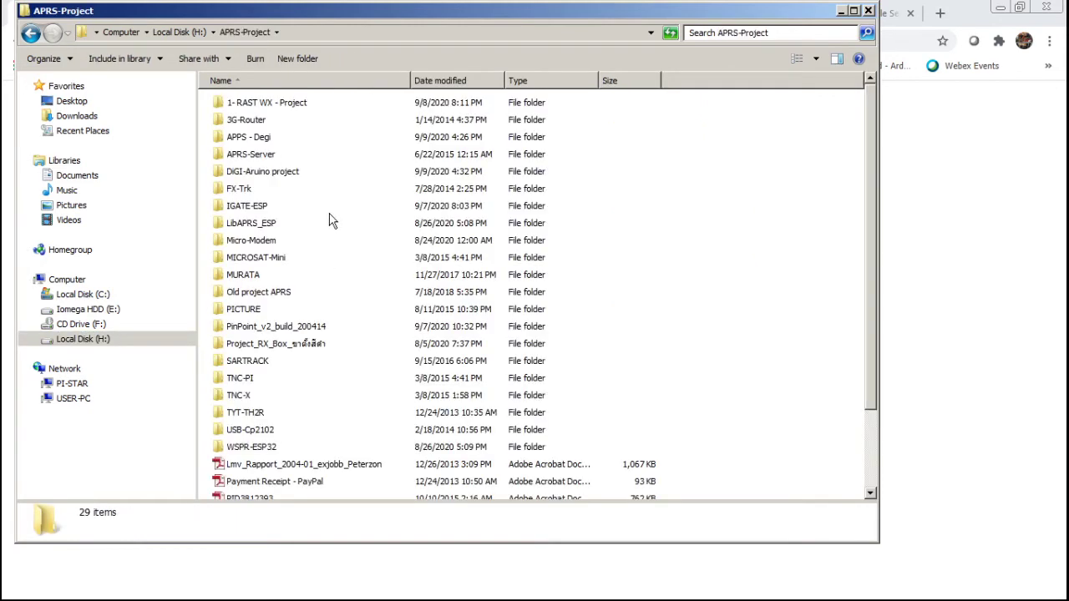
pyautogui.doubleClick(278, 172)
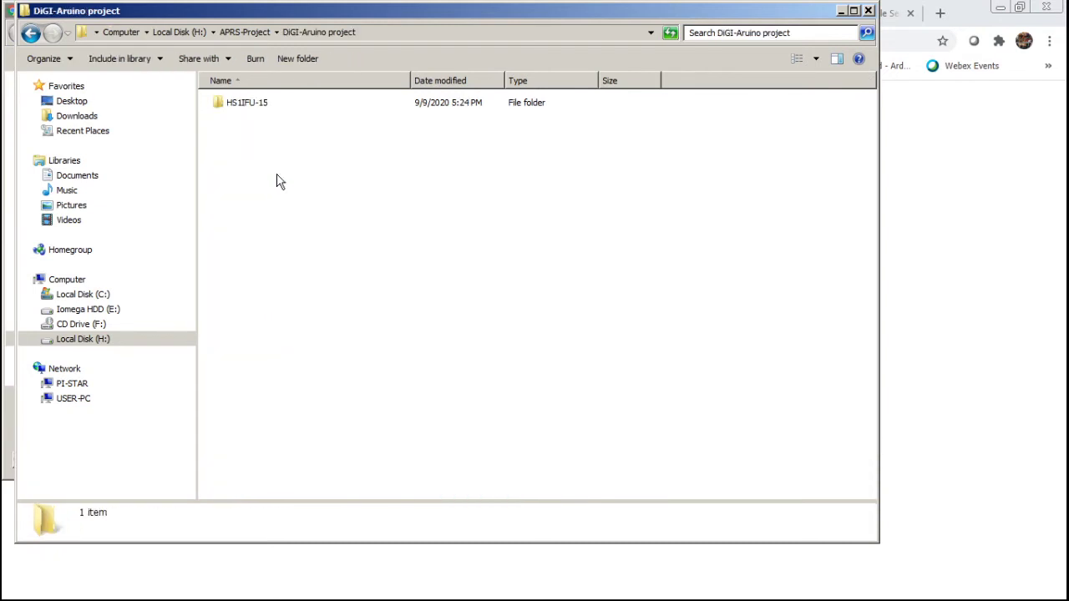
pyautogui.doubleClick(261, 107)
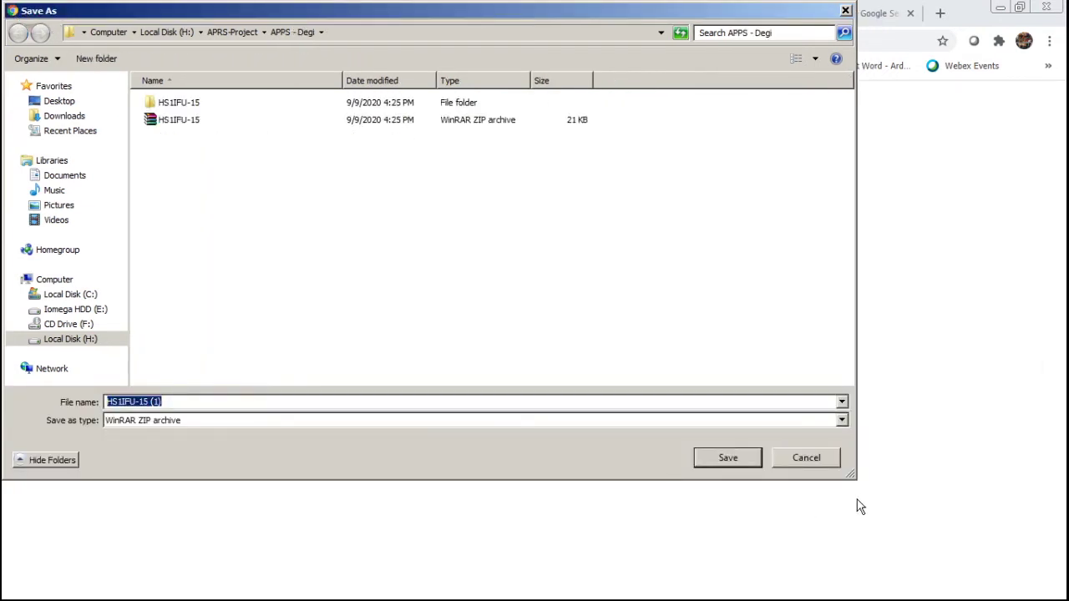
# - Browse the APPS - Degi save location and its HS1IFU-15 folder for the generated firmware archive, and cancel saving it
pyautogui.click(151, 121)
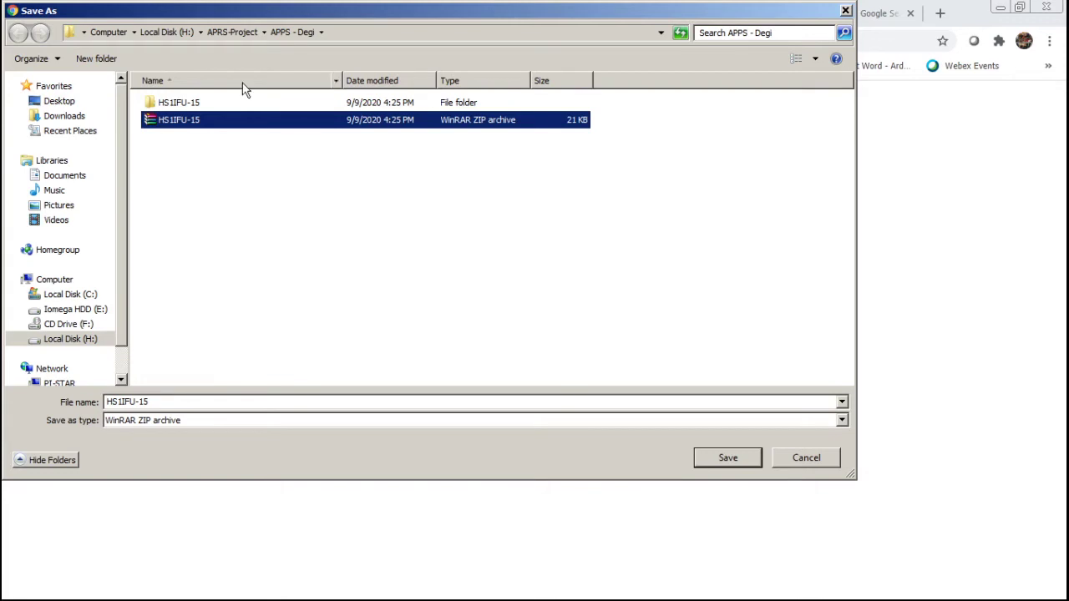
pyautogui.doubleClick(188, 105)
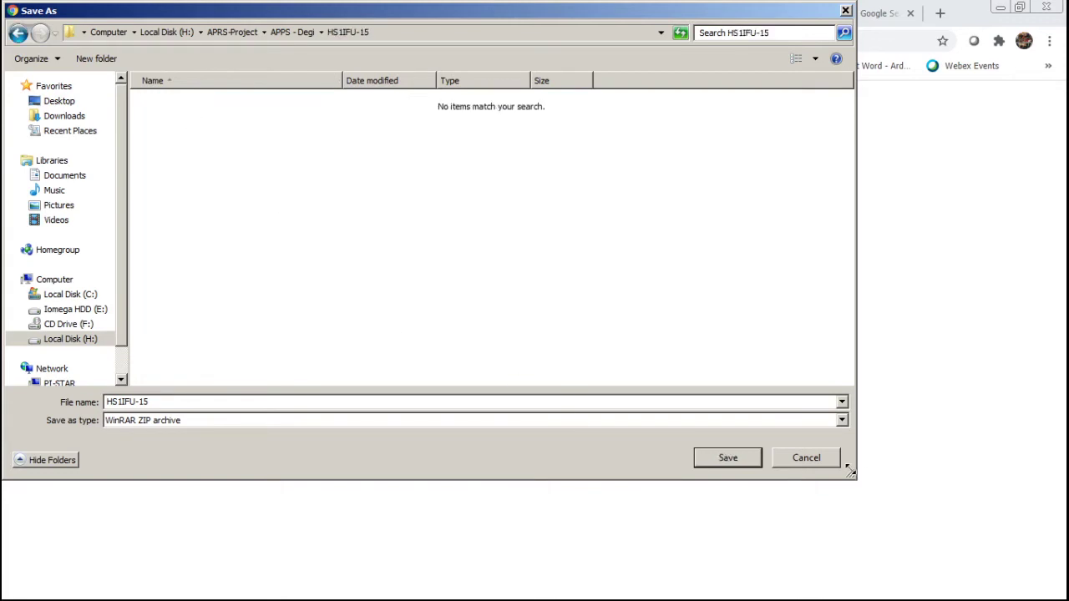
pyautogui.click(819, 464)
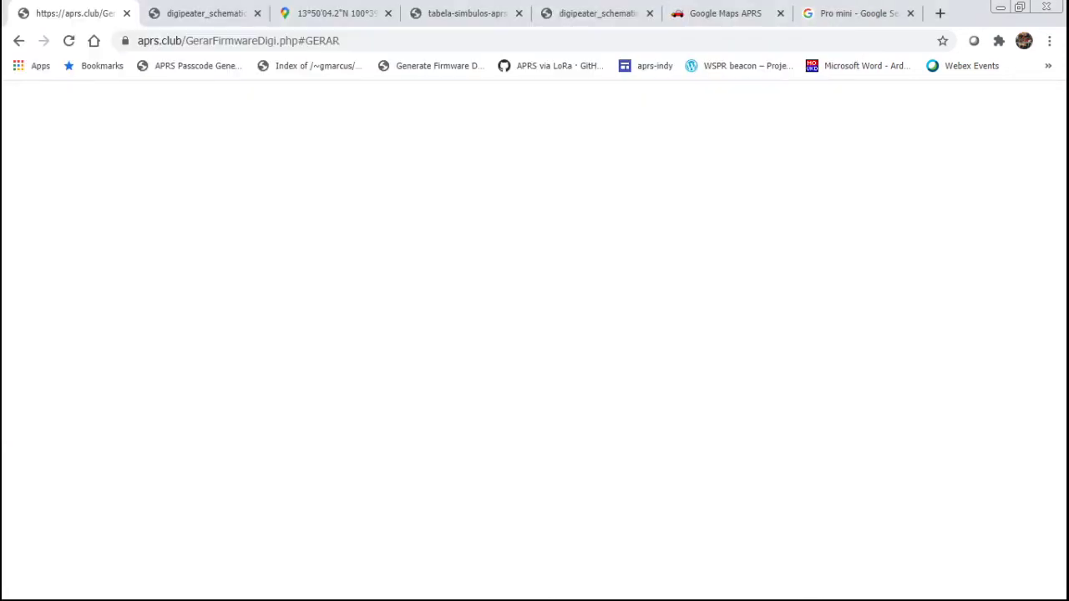
# - Return to the HS1IFU-15 folder containing firmware.hex and launch the XLoader application from its XLoader subfolder
pyautogui.hotkey('alt', 'Tab')
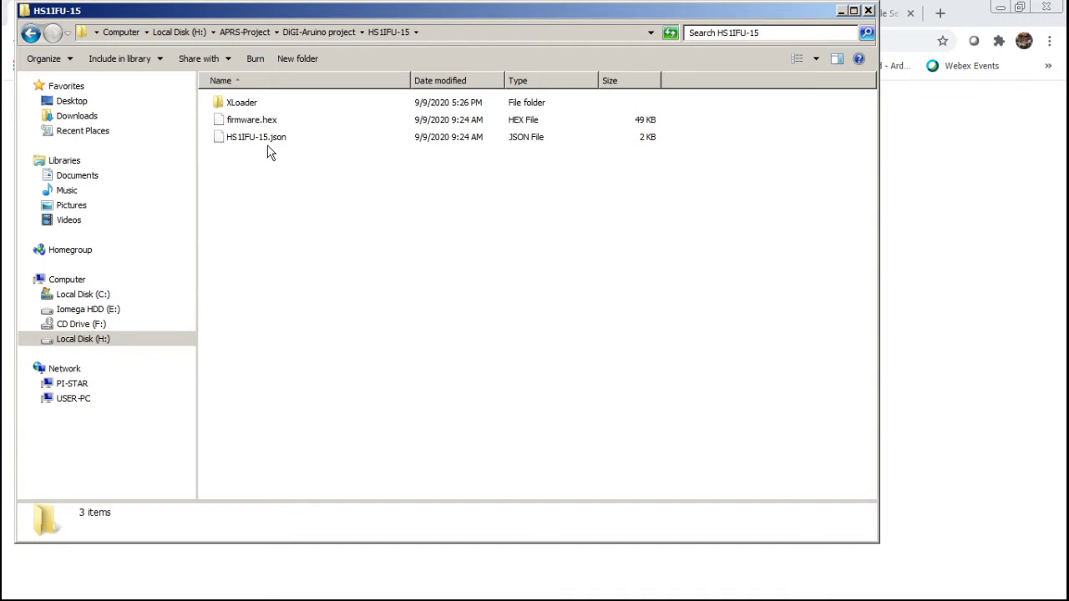
pyautogui.click(225, 127)
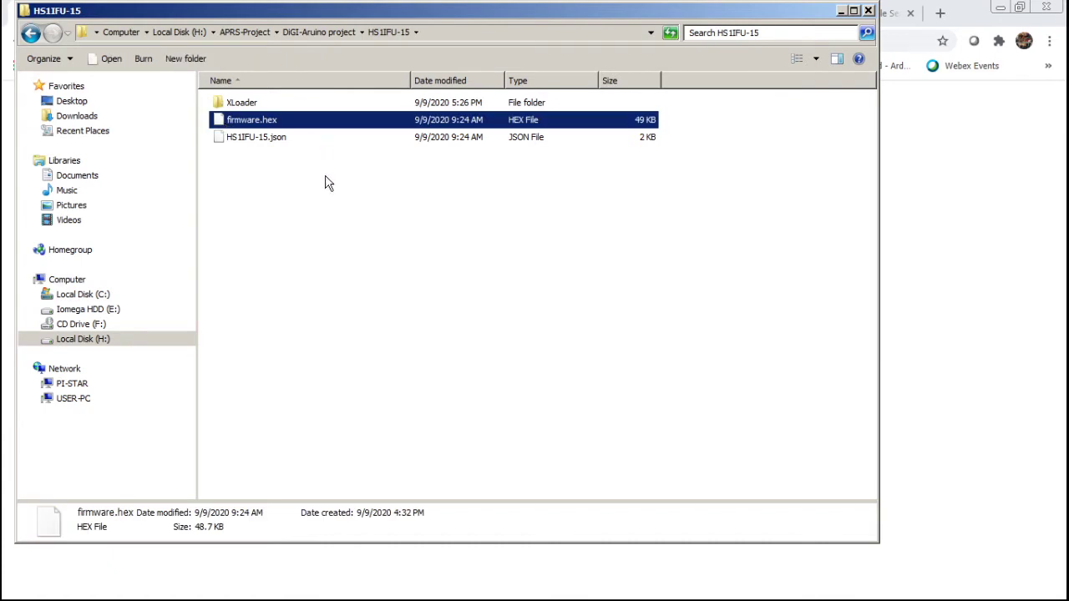
pyautogui.doubleClick(242, 103)
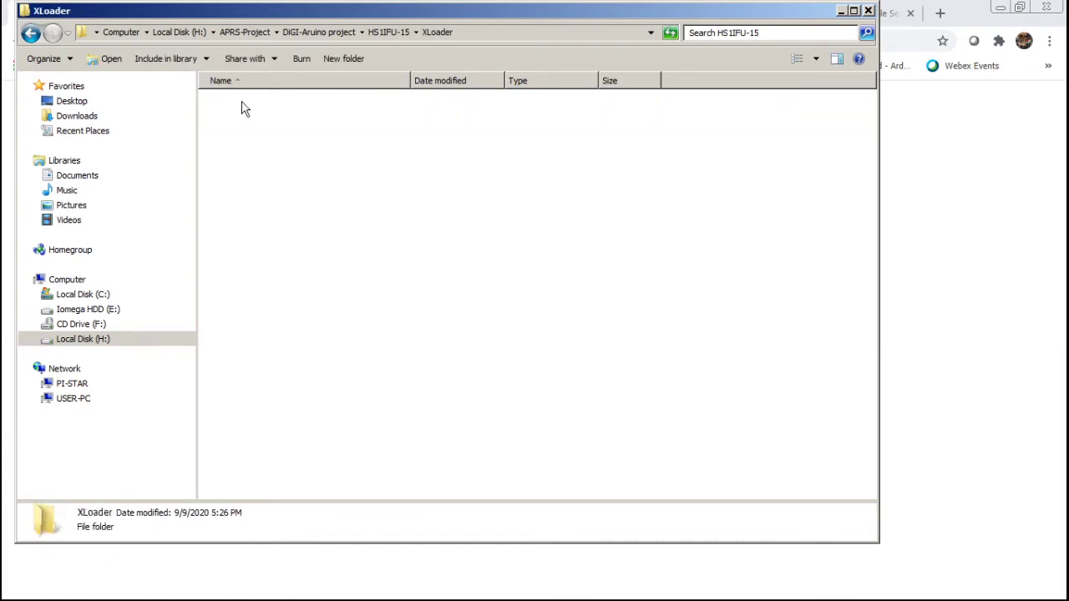
pyautogui.doubleClick(251, 276)
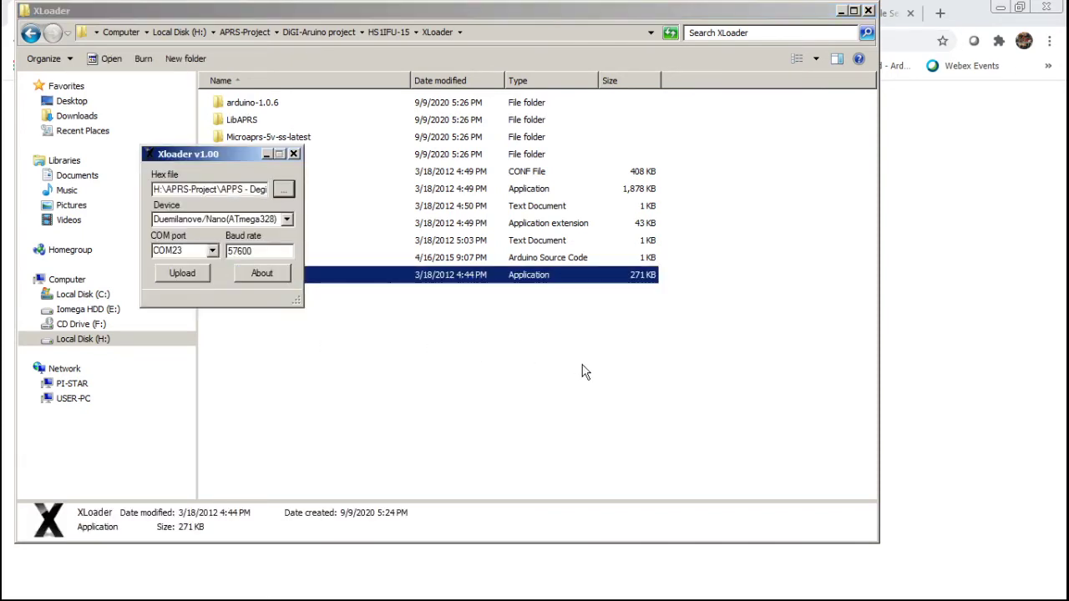
pyautogui.moveTo(209, 158); pyautogui.dragTo(456, 246)
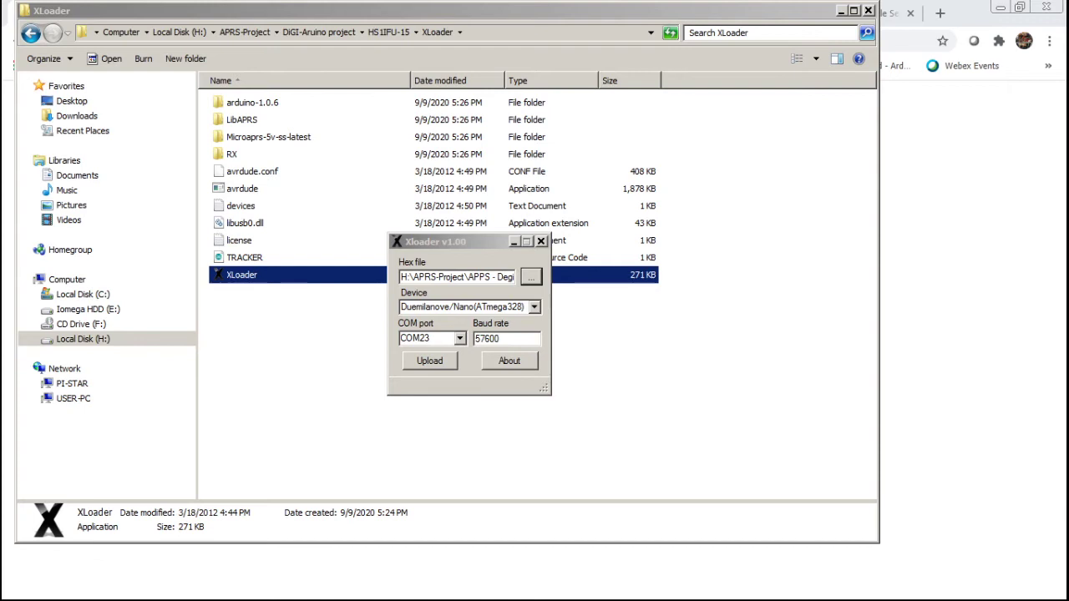
# - Switch to the Termite terminal, clear its output, and minimize its window
pyautogui.hotkey('alt', 'Tab')
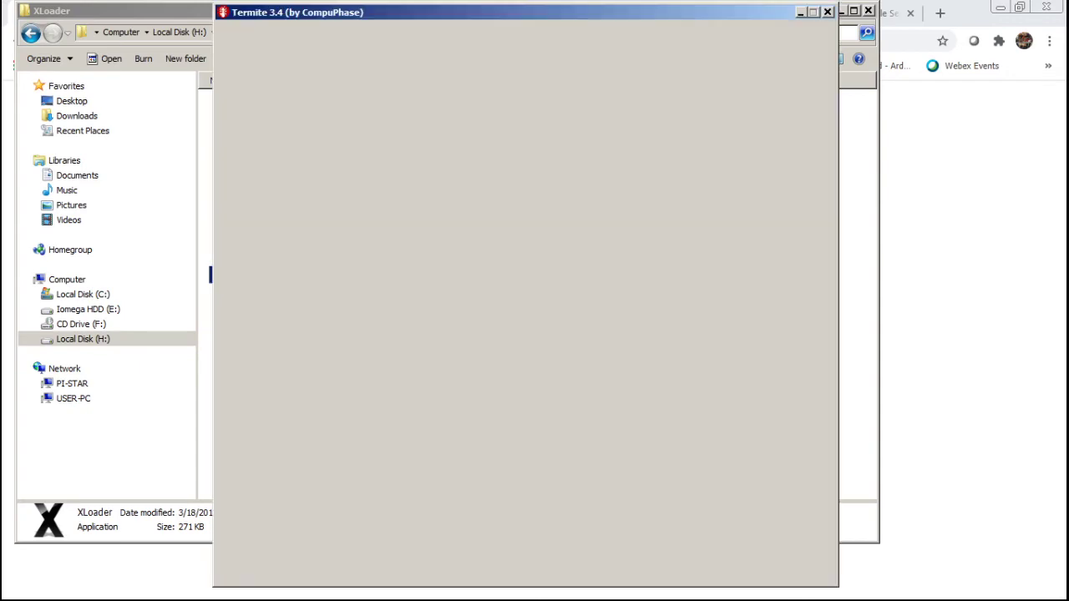
pyautogui.click(720, 34)
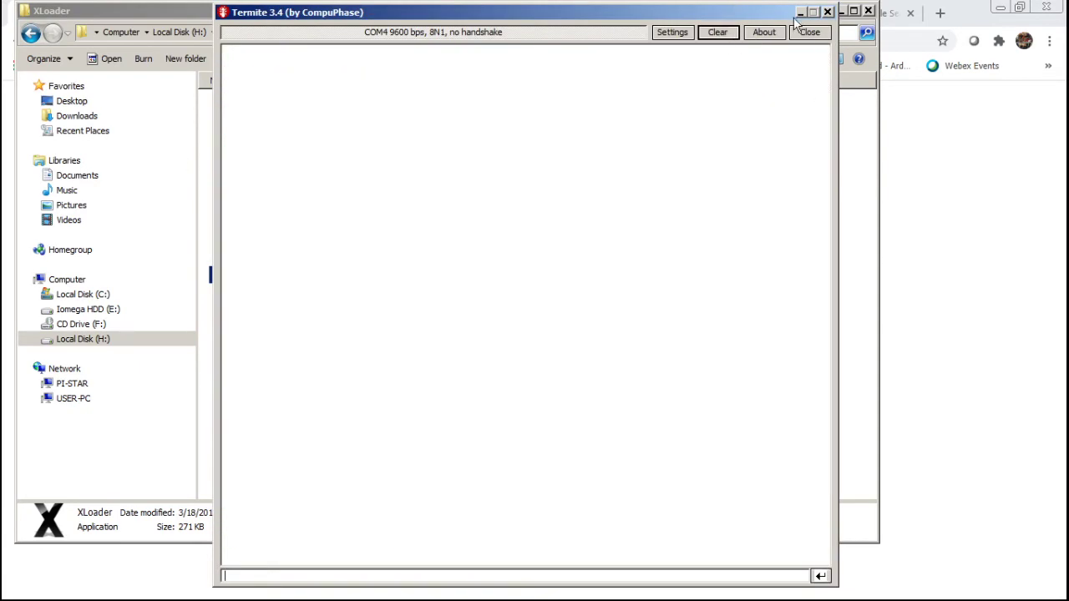
pyautogui.click(798, 27)
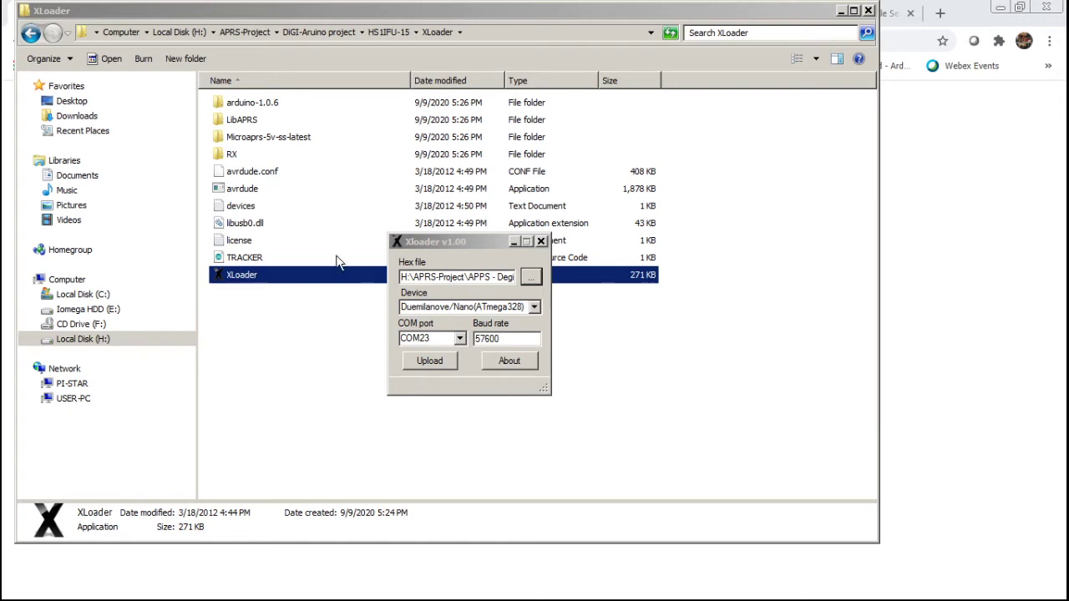
# - Load firmware.hex from the APPS - Degi\HS1IFU-15 folder as Xloader's hex file
pyautogui.click(531, 279)
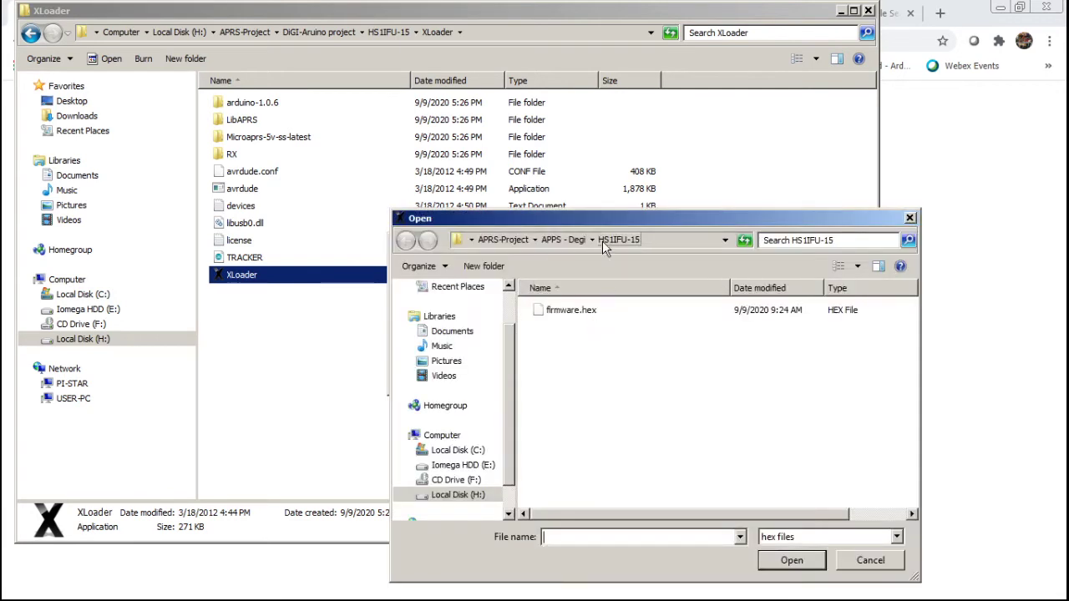
pyautogui.click(590, 310)
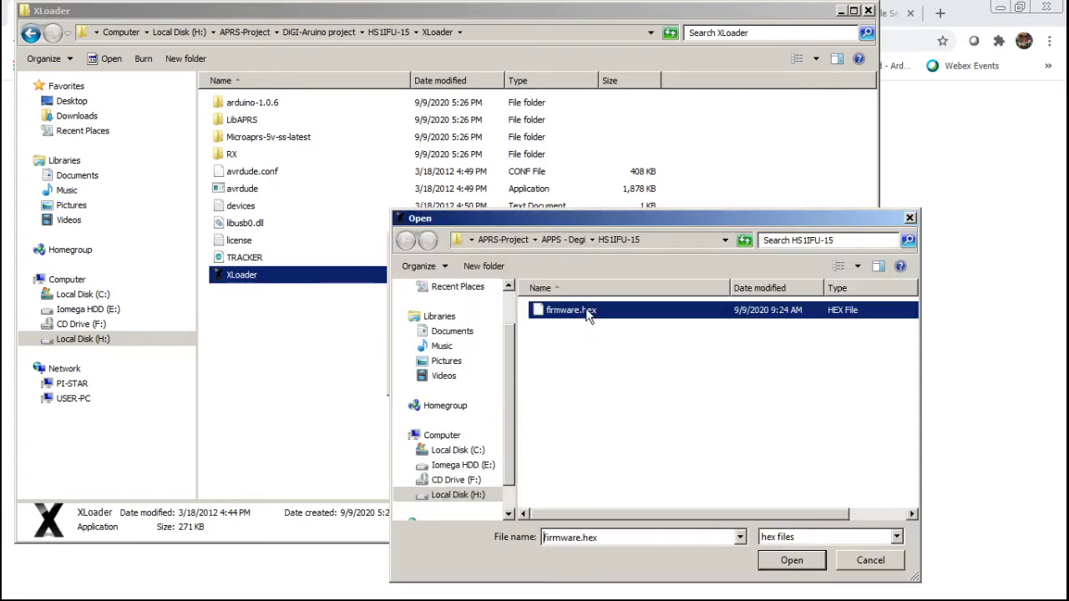
pyautogui.click(795, 557)
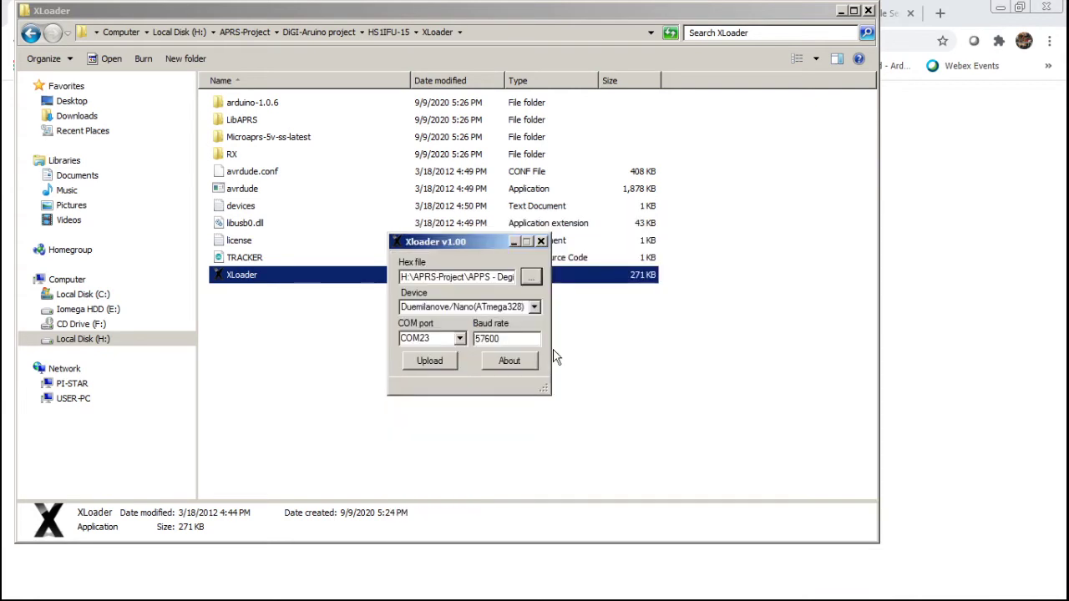
# - Choose Duemilanove/Nano(ATmega328) as the Xloader target device and COM23 as its COM port
pyautogui.click(487, 309)
pyautogui.click(534, 308)
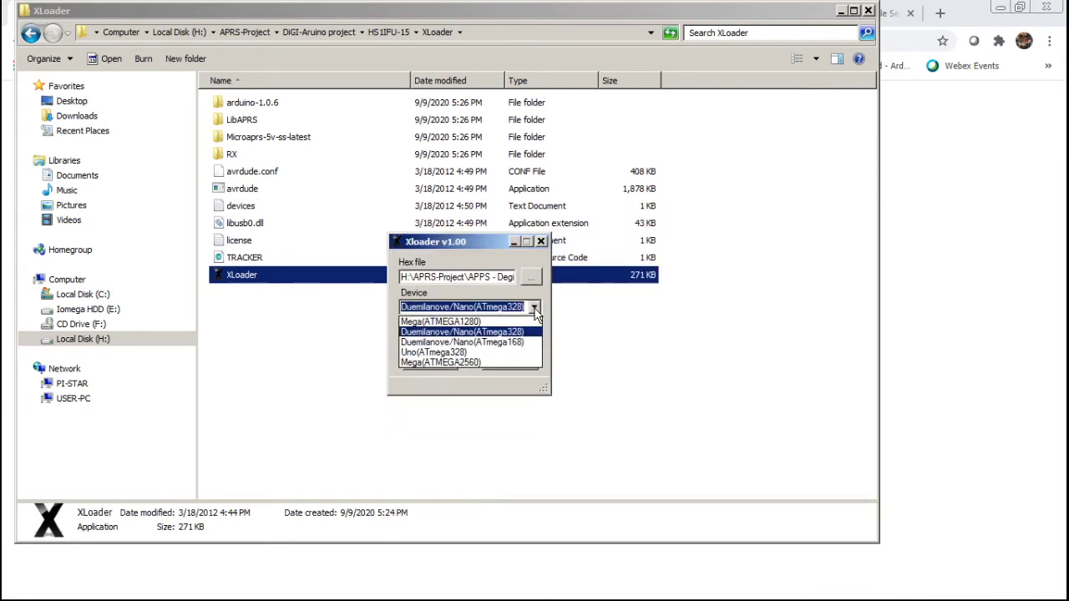
pyautogui.click(497, 333)
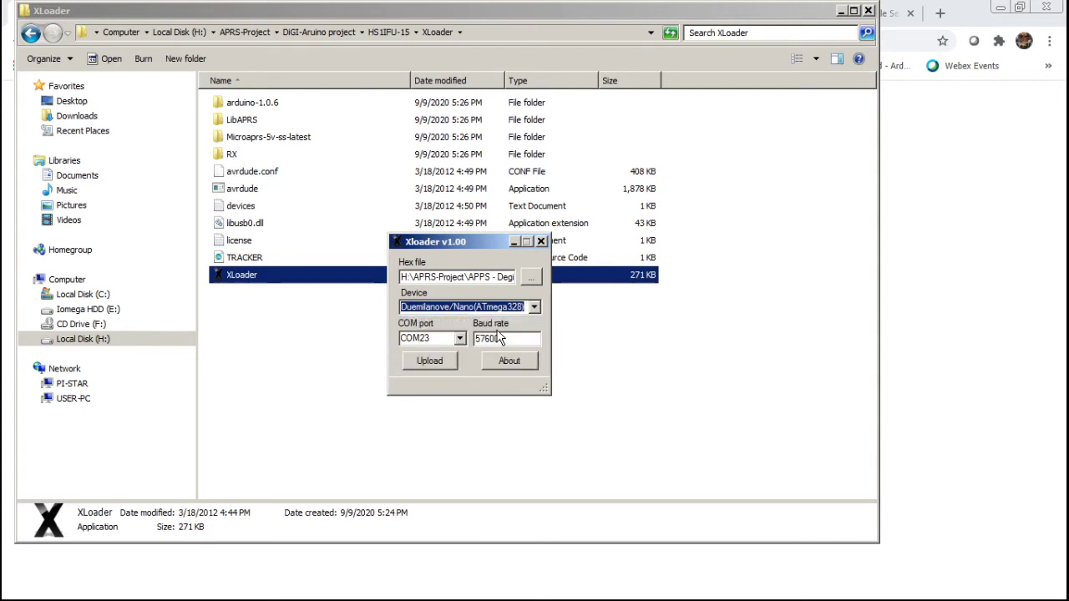
pyautogui.click(461, 339)
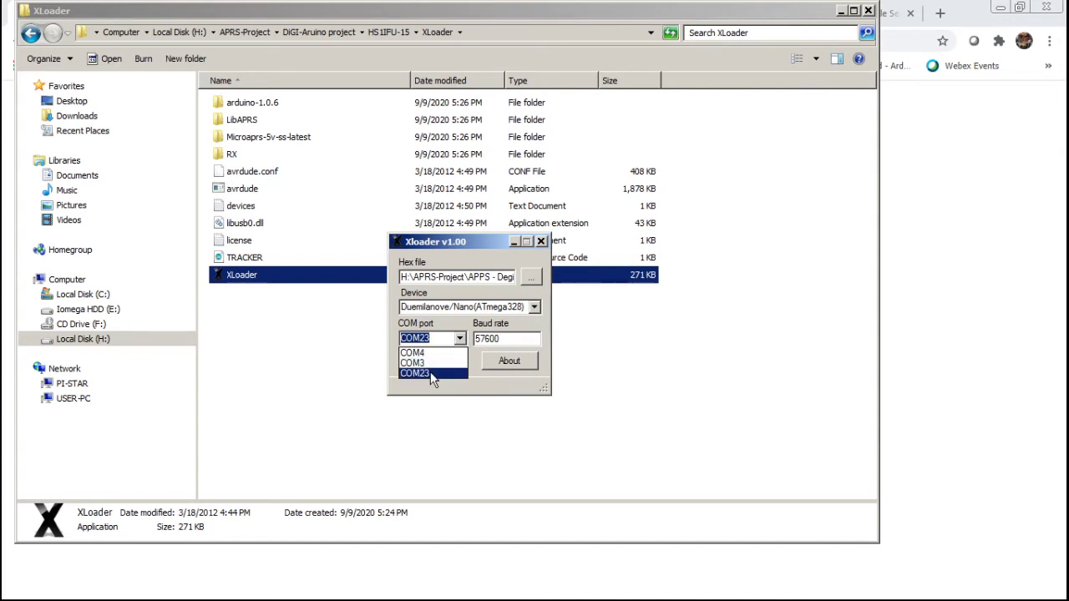
pyautogui.click(440, 373)
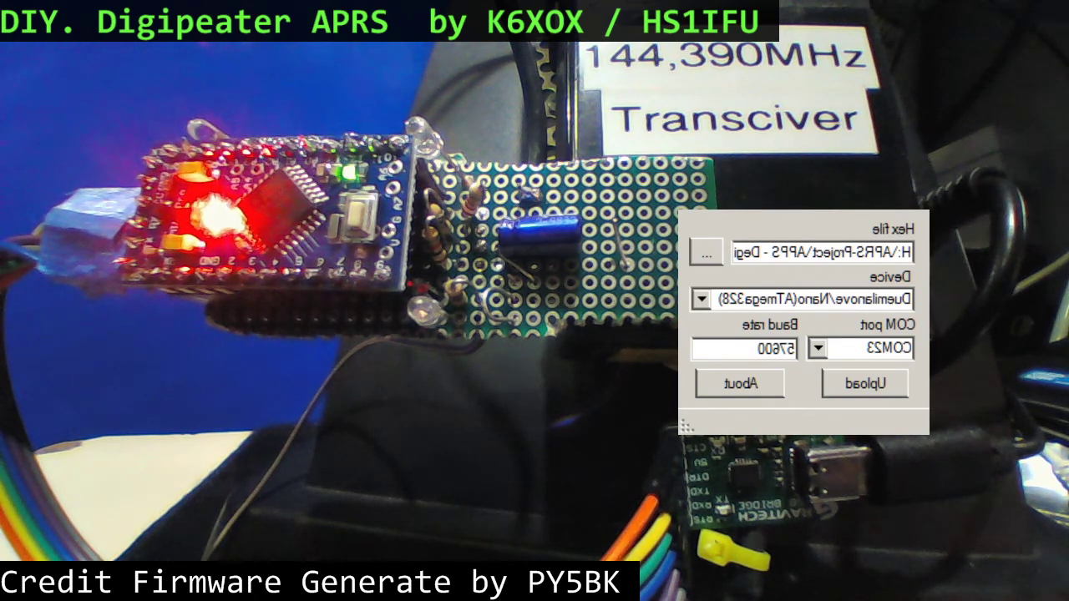
pyautogui.click(795, 427)
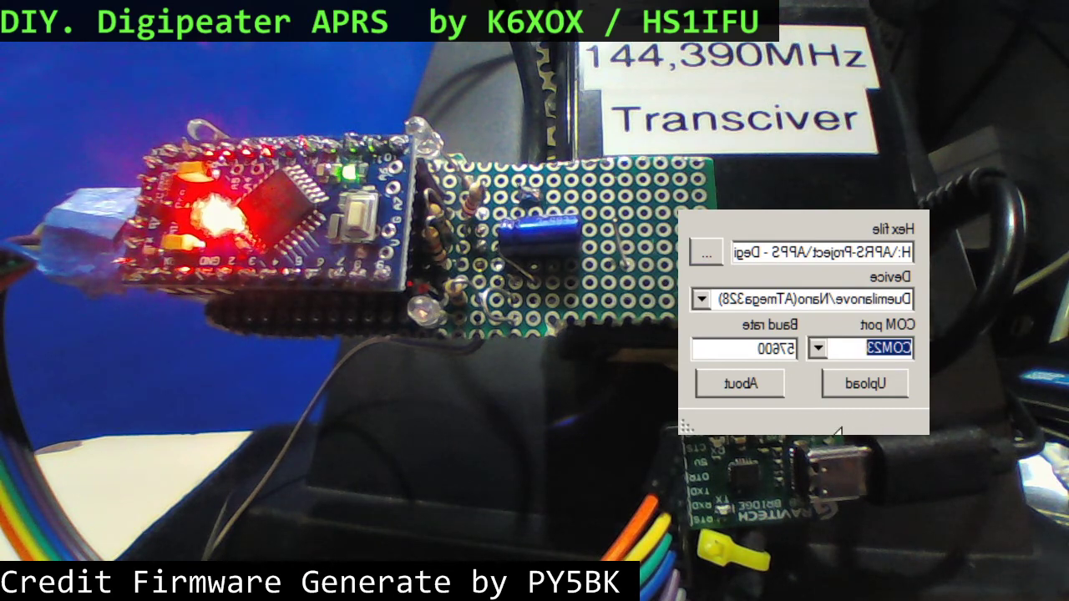